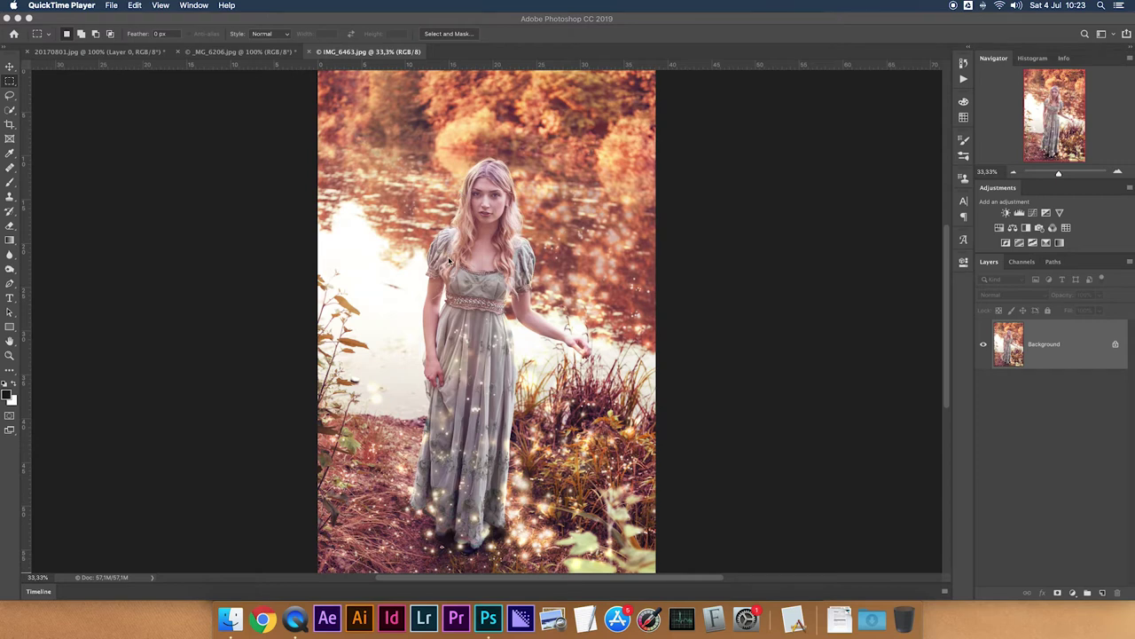
# On 20170801.jpg, load the saved Tracciato1 path as a selection around the gold frame
pyautogui.click(110, 52)
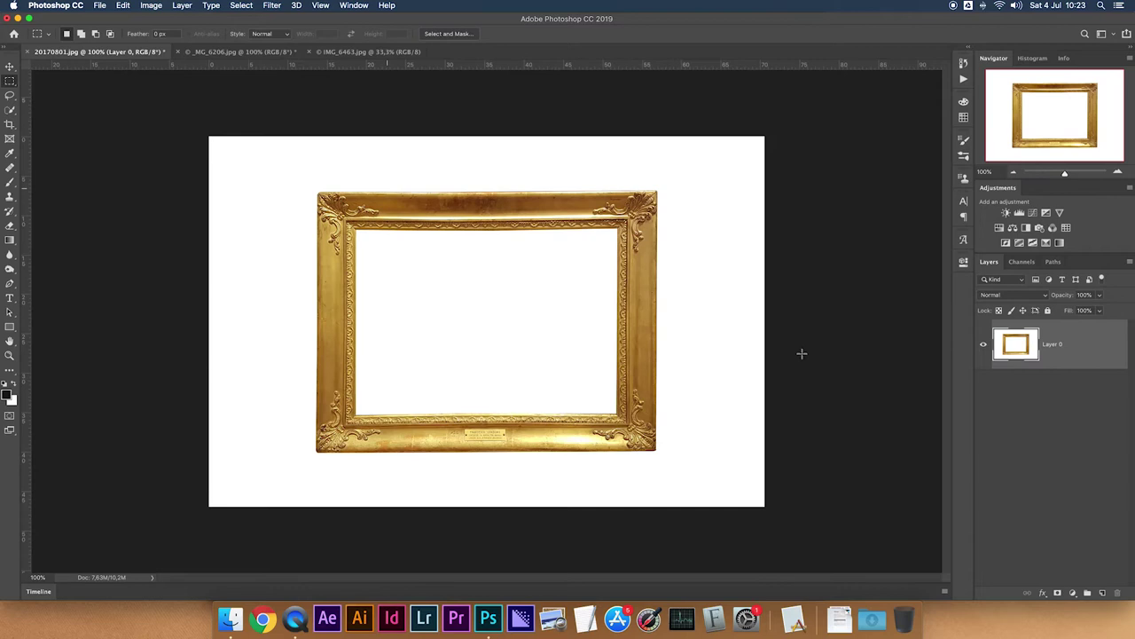
pyautogui.click(1052, 261)
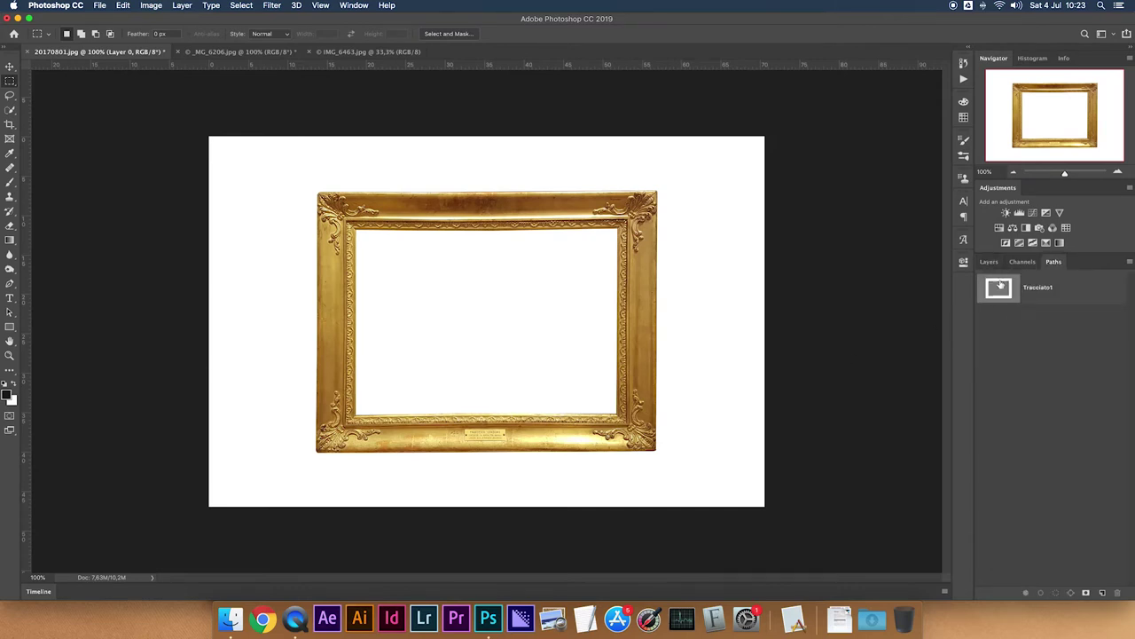
pyautogui.press('super+Return')
pyautogui.click(990, 262)
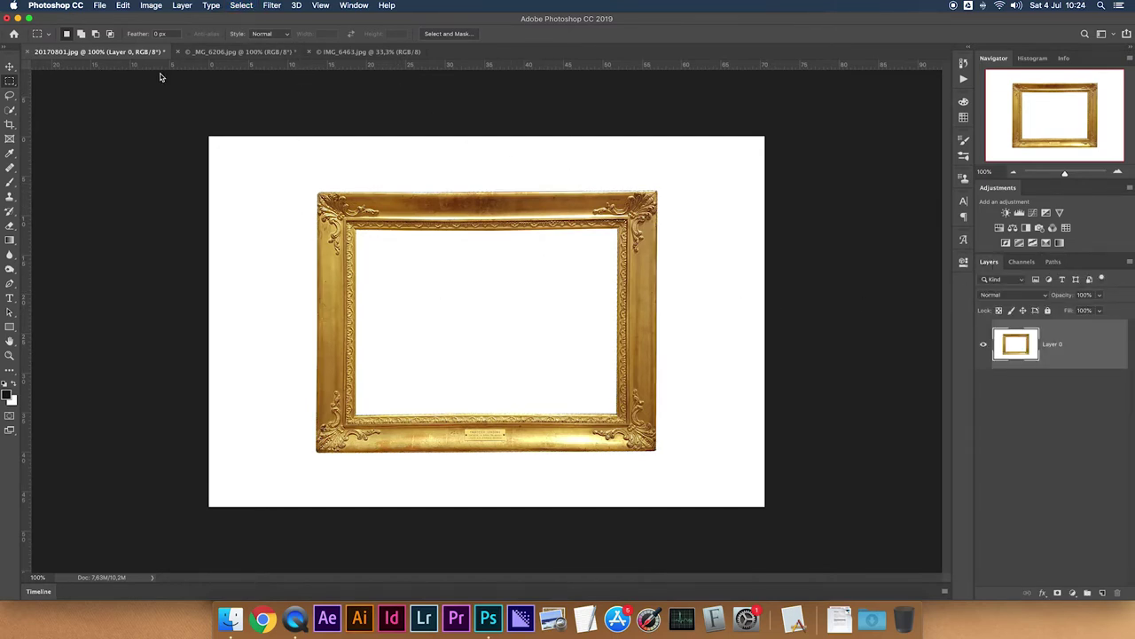
# Magic Wand-select the white background and the frame's white centre
pyautogui.click(10, 109)
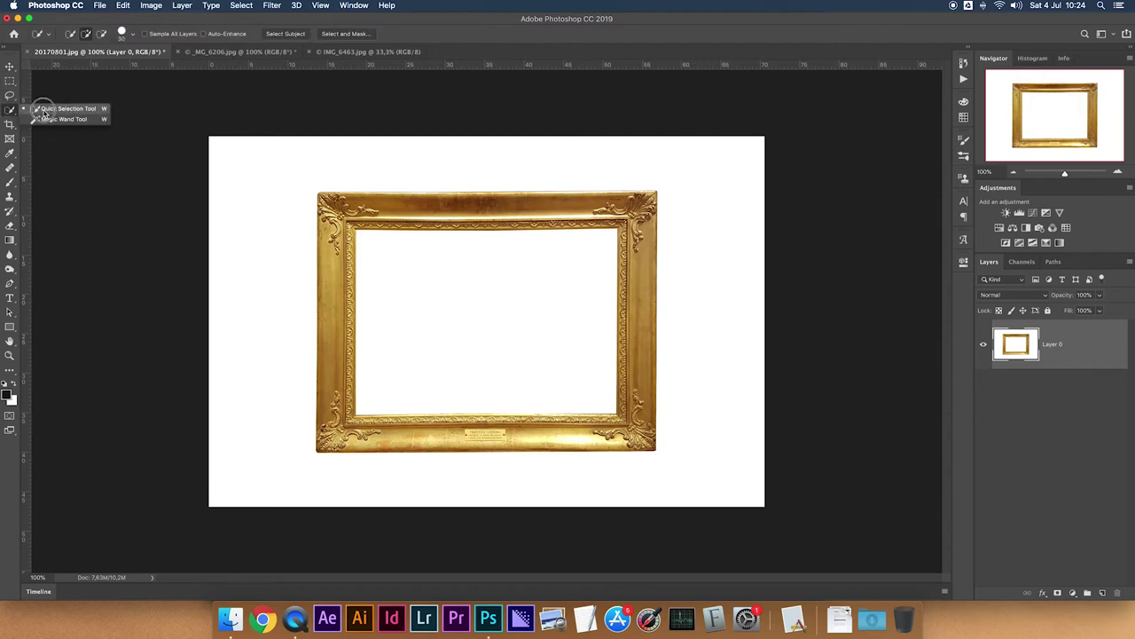
pyautogui.click(62, 119)
pyautogui.click(442, 305)
pyautogui.keyDown('shift'); pyautogui.click(256, 202); pyautogui.keyUp('shift')
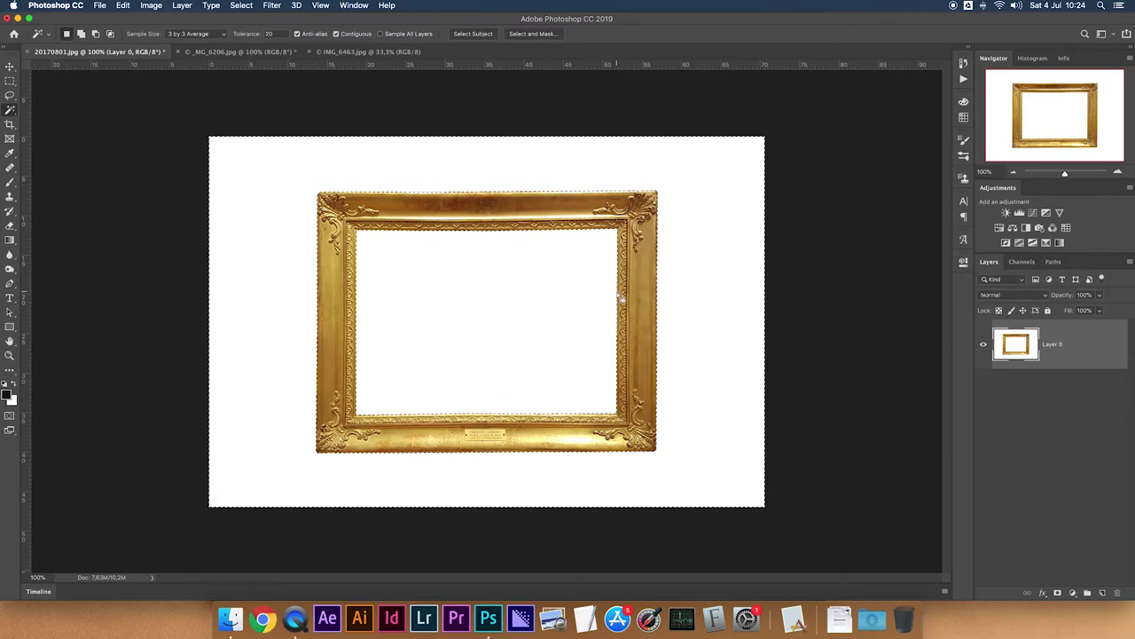
# Invert the selection onto the gold frame and add a layer mask to Layer 0
pyautogui.hotkey('ctrl', 'shift', 'i')
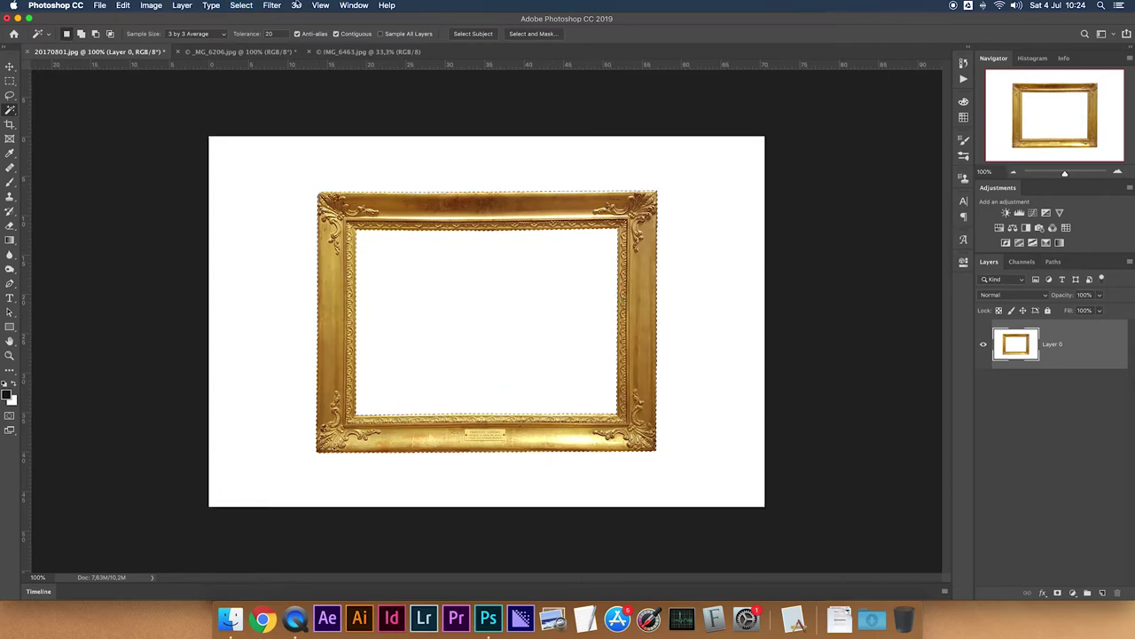
pyautogui.click(236, 8)
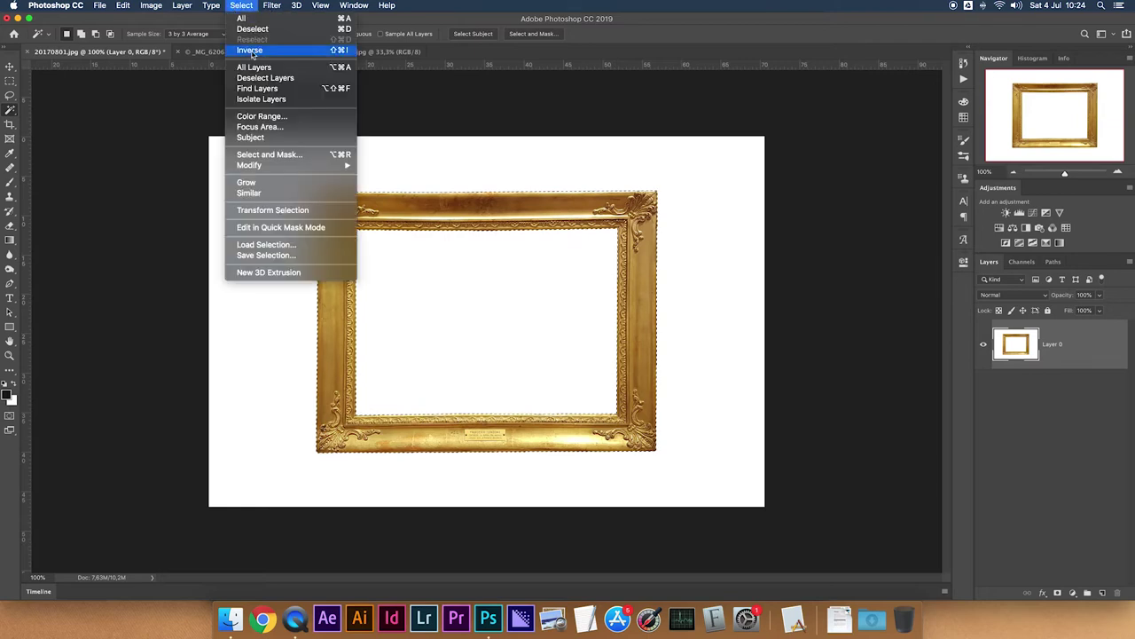
pyautogui.click(338, 51)
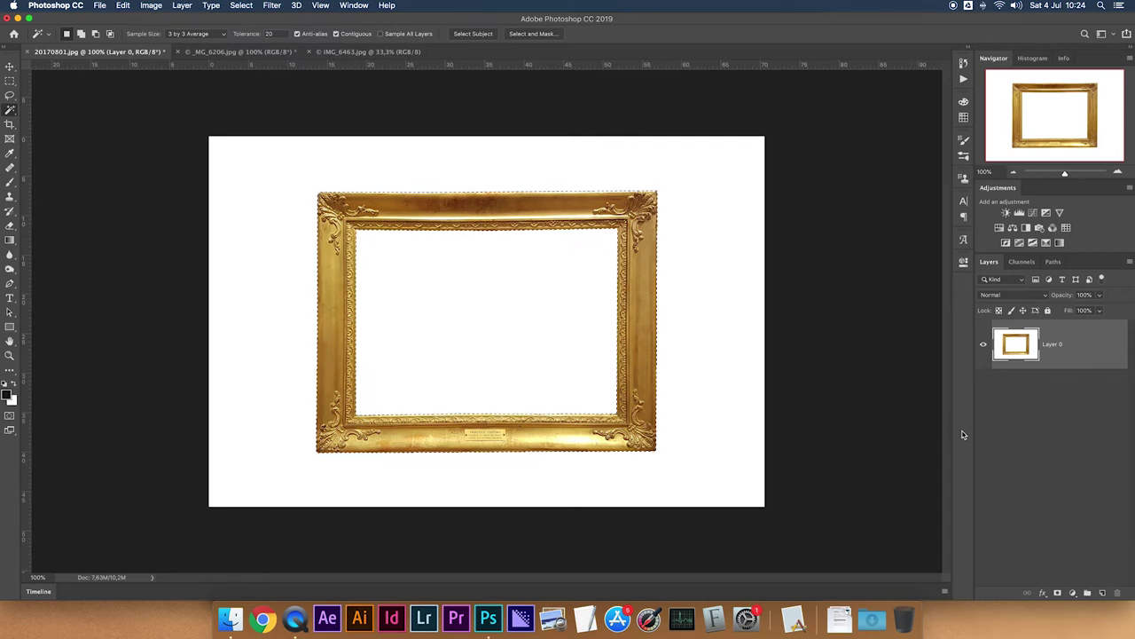
pyautogui.hotkey('ctrl', 'alt', 'm')
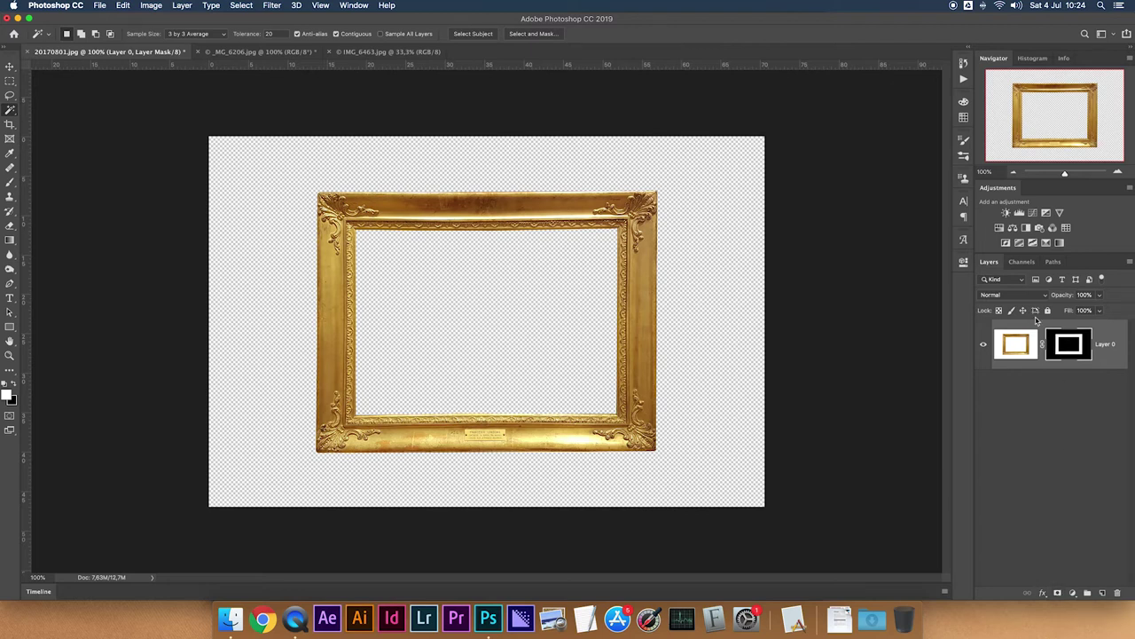
# Drag the IMG_6463 photo into the frame document as Layer 1, accepting the profile conversion, and send it below the frame
pyautogui.click(387, 51)
pyautogui.click(133, 51)
pyautogui.click(388, 51)
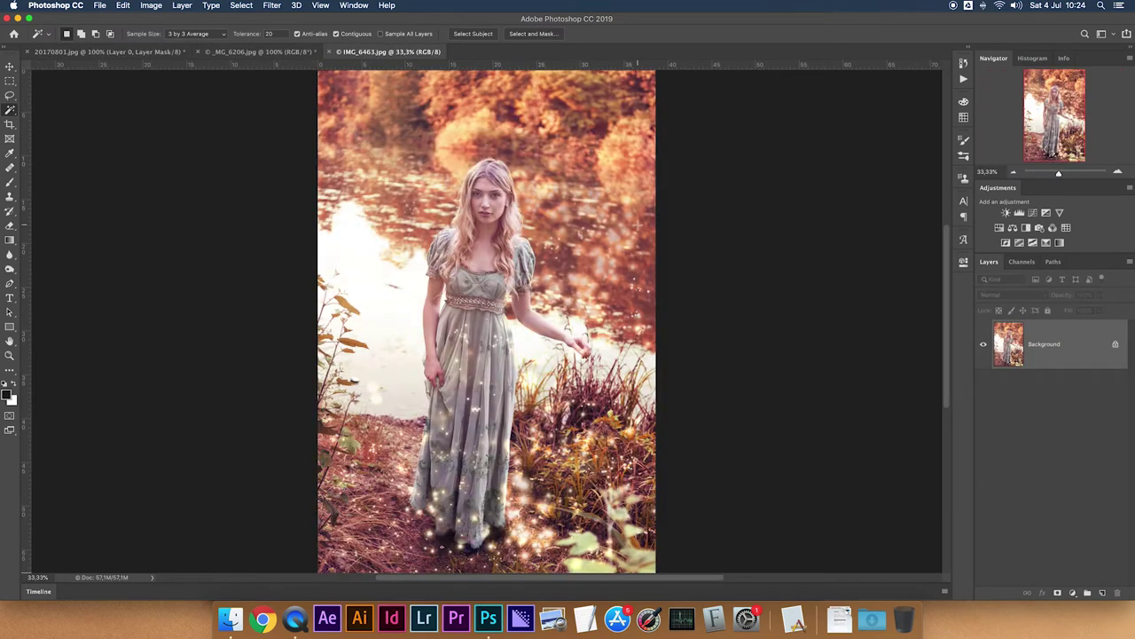
pyautogui.click(10, 67)
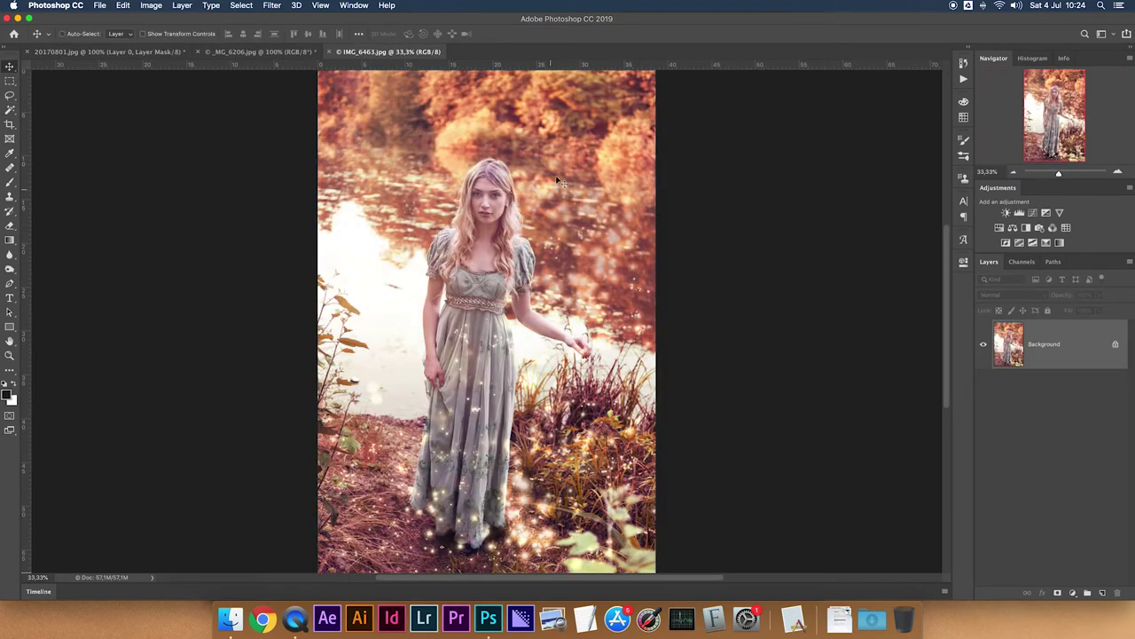
pyautogui.moveTo(508, 194); pyautogui.dragTo(146, 55)
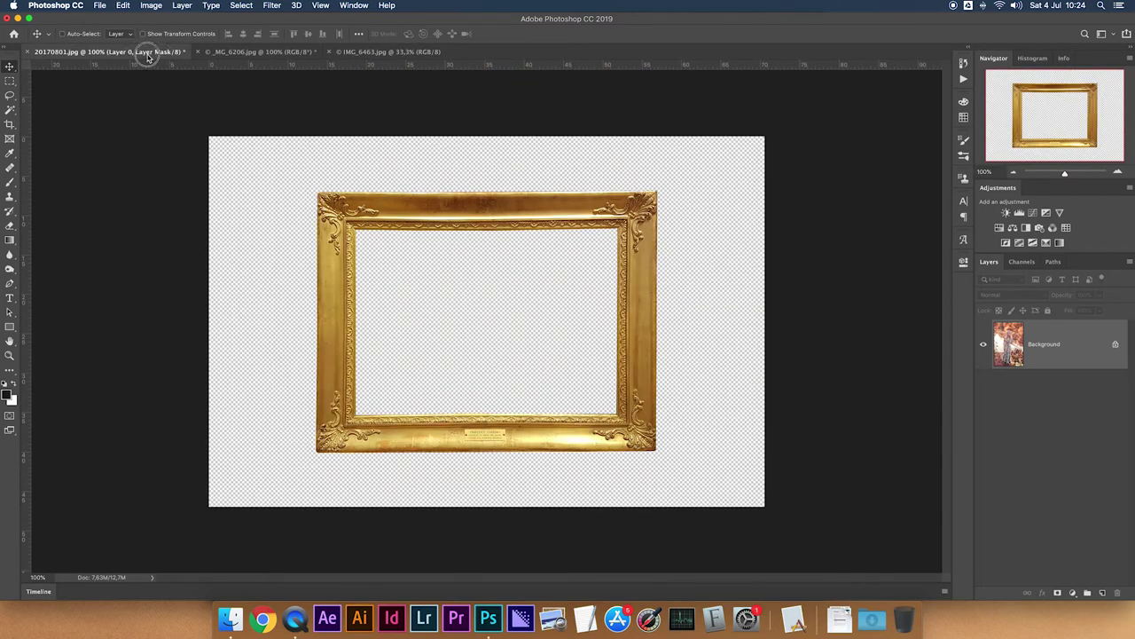
pyautogui.moveTo(146, 55)
pyautogui.mouseDown()
pyautogui.moveTo(469, 273)
pyautogui.moveTo(464, 282)
pyautogui.mouseUp()
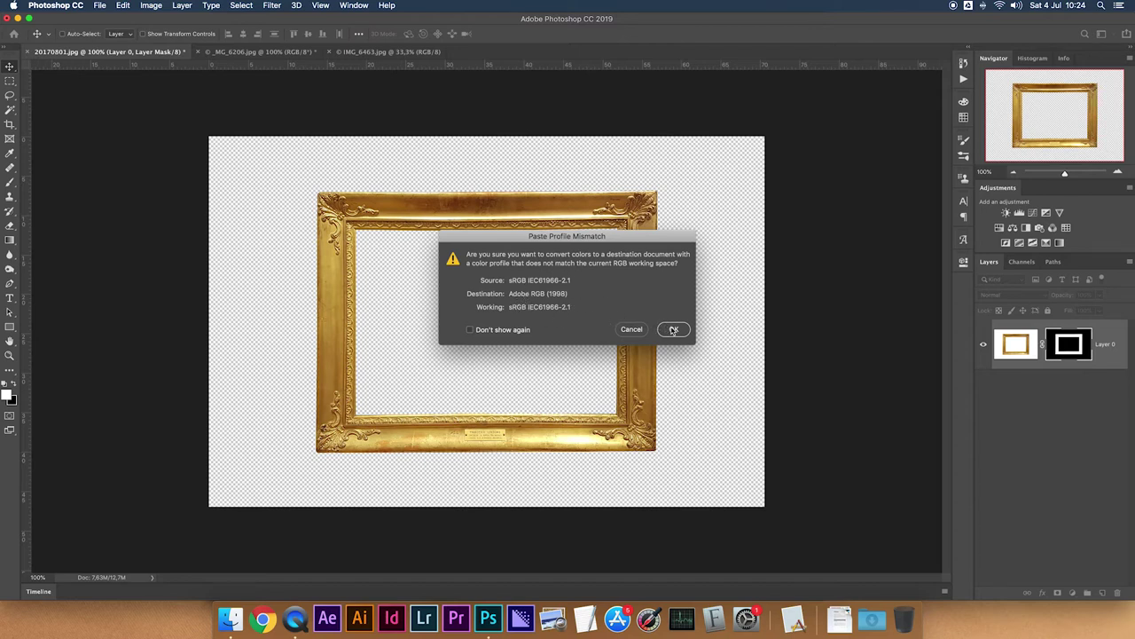
pyautogui.press('Return')
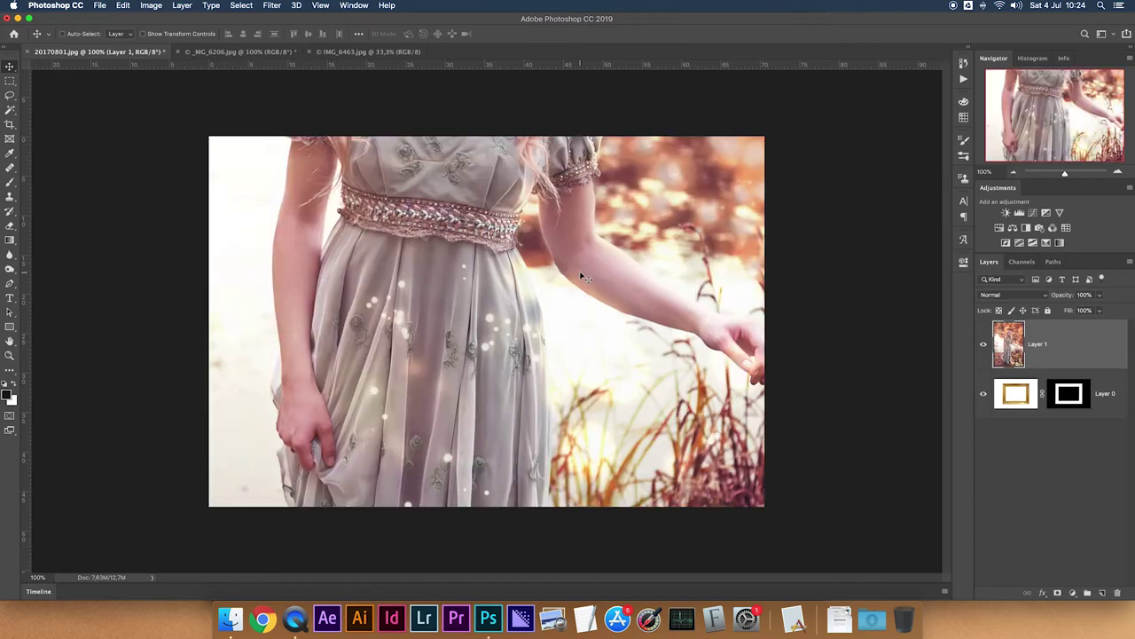
pyautogui.hotkey('ctrl', '[')
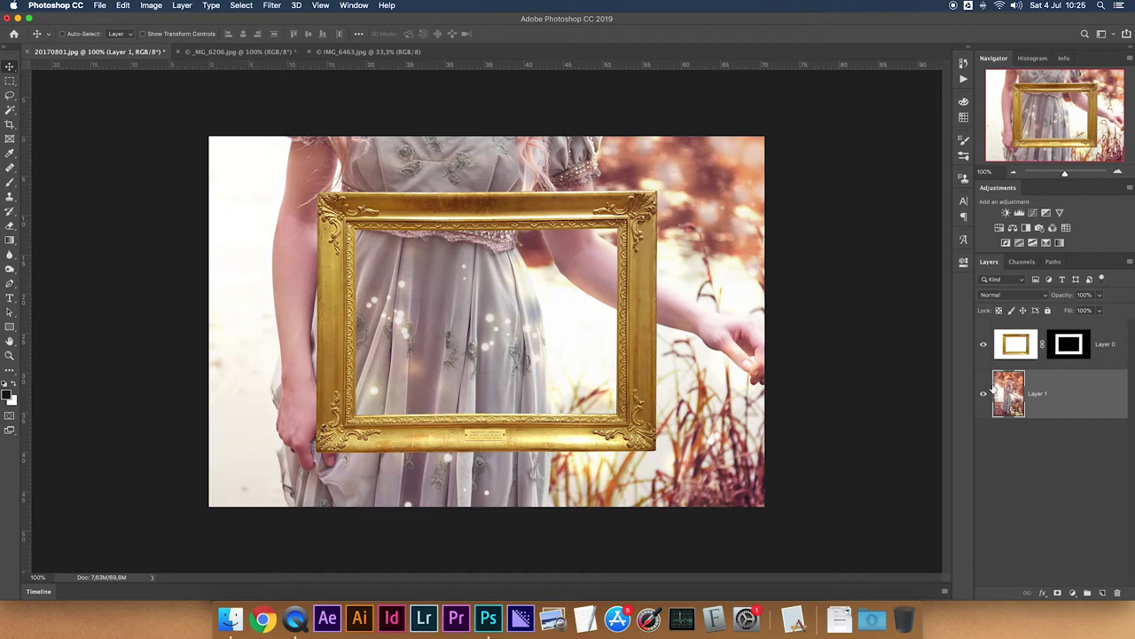
# Free-transform the photo, shrinking it and moving it up behind the frame
pyautogui.hotkey('ctrl', 't')
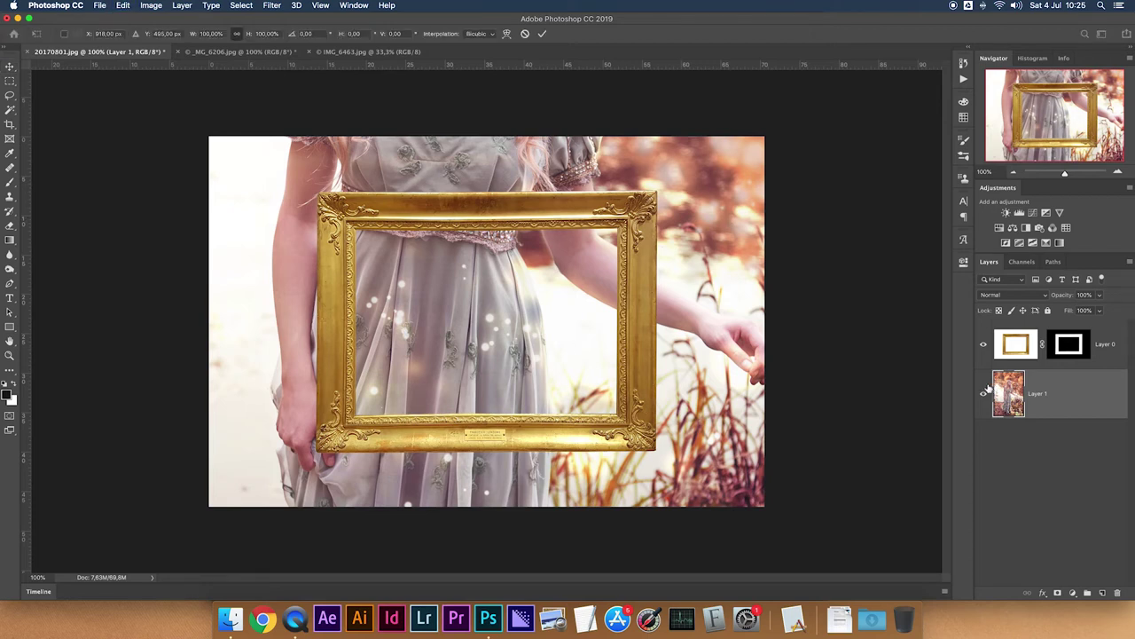
pyautogui.hotkey('ctrl', '-')
pyautogui.hotkey('ctrl', '-')
pyautogui.hotkey('ctrl', '-')
pyautogui.hotkey('ctrl', '-')
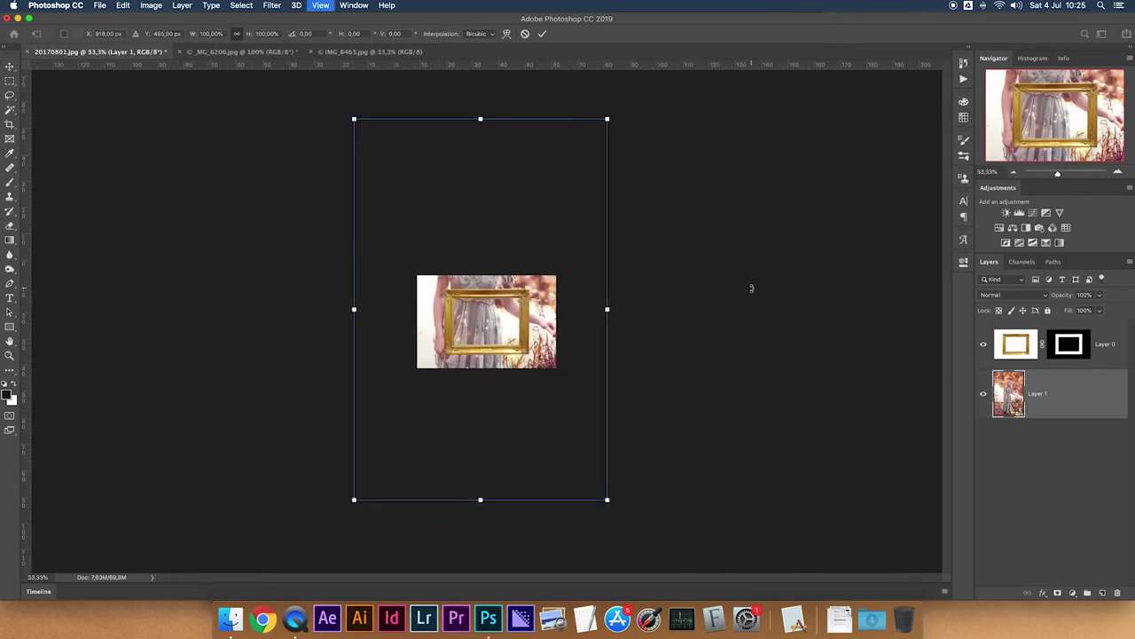
pyautogui.moveTo(608, 119)
pyautogui.mouseDown()
pyautogui.moveTo(557, 218)
pyautogui.moveTo(533, 232)
pyautogui.moveTo(515, 284)
pyautogui.mouseUp()
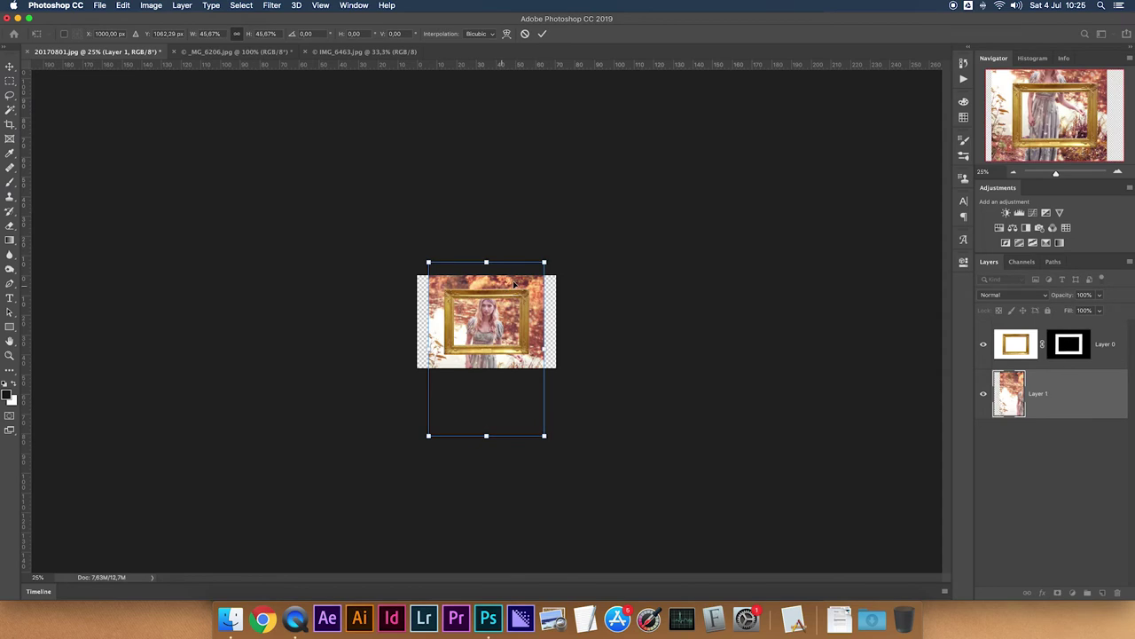
pyautogui.hotkey('ctrl', '+')
pyautogui.hotkey('ctrl', '+')
pyautogui.hotkey('ctrl', '+')
pyautogui.hotkey('ctrl', '+')
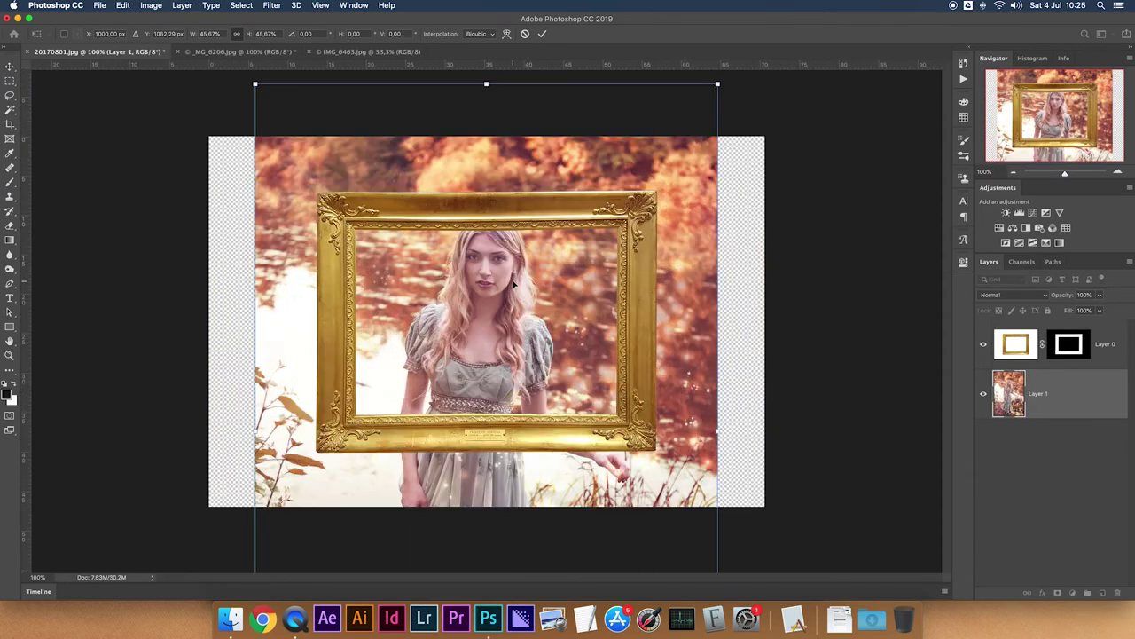
pyautogui.moveTo(718, 82); pyautogui.dragTo(656, 177)
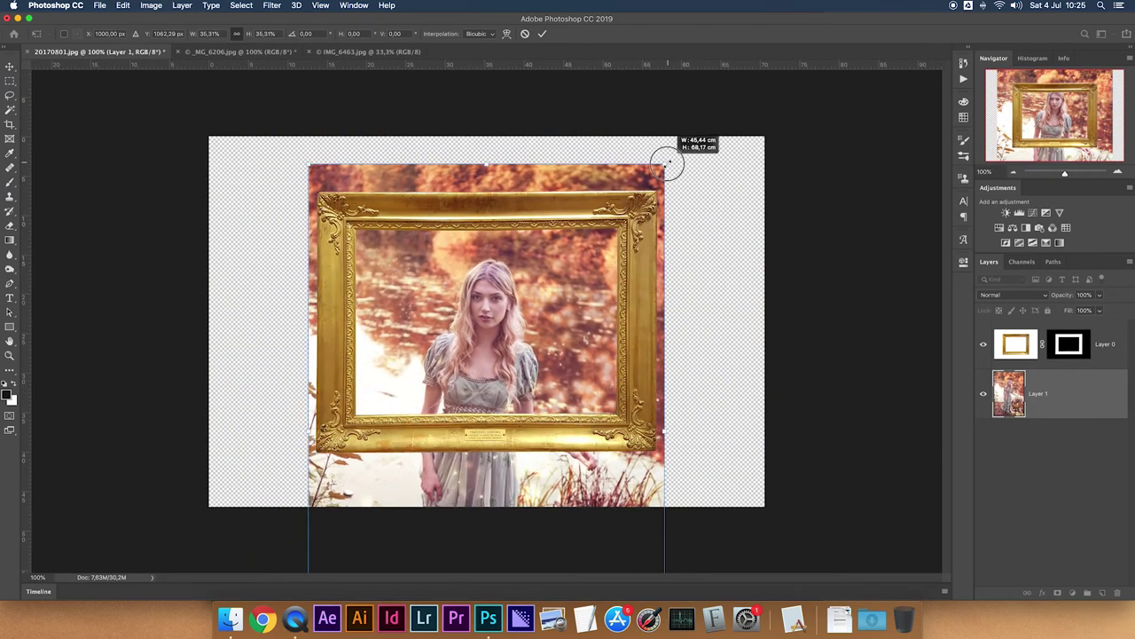
pyautogui.moveTo(578, 267); pyautogui.dragTo(565, 213)
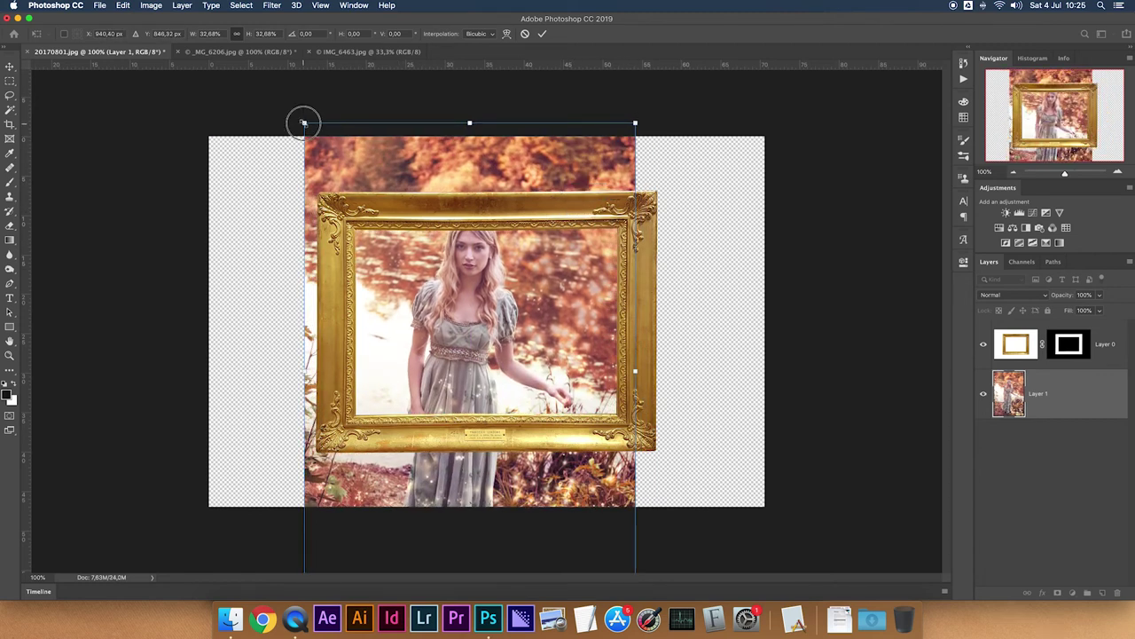
# Fine-tune the photo's scale to 44.74% and position so the woman sits in the frame
pyautogui.moveTo(306, 125); pyautogui.dragTo(332, 147)
pyautogui.moveTo(471, 271); pyautogui.dragTo(480, 281)
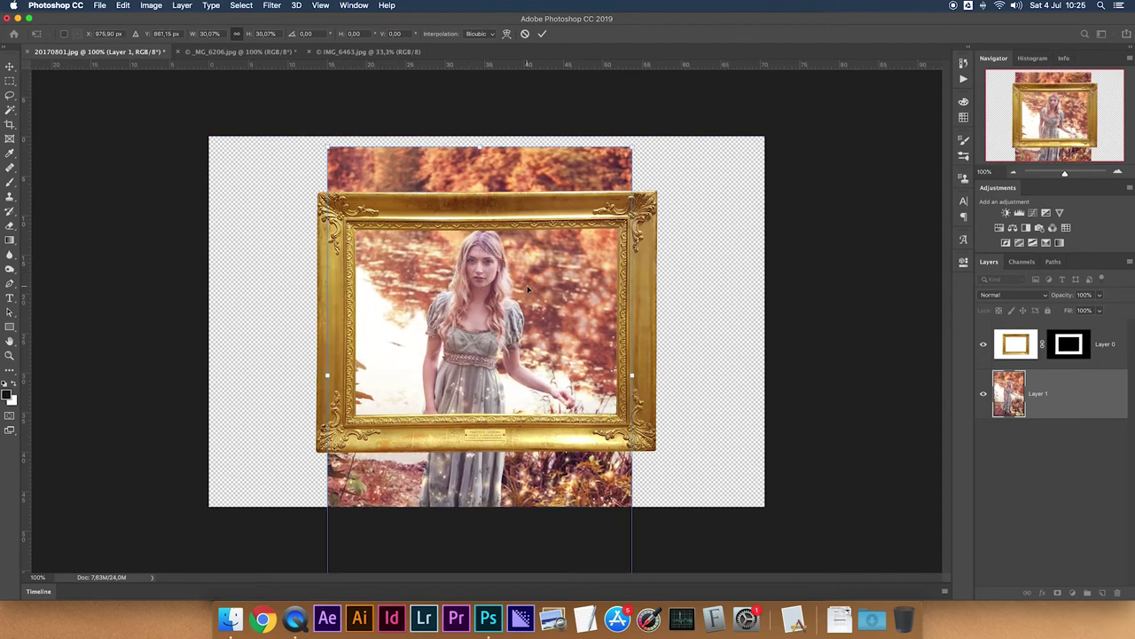
pyautogui.moveTo(635, 147); pyautogui.dragTo(710, 53)
pyautogui.moveTo(557, 352); pyautogui.dragTo(561, 417)
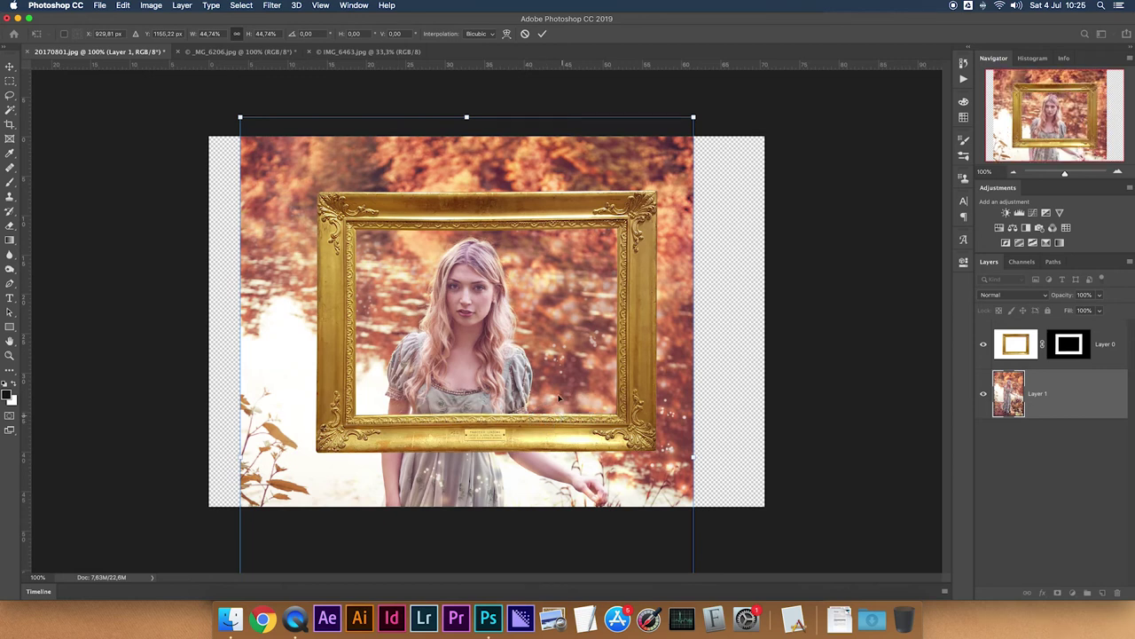
pyautogui.press('Return')
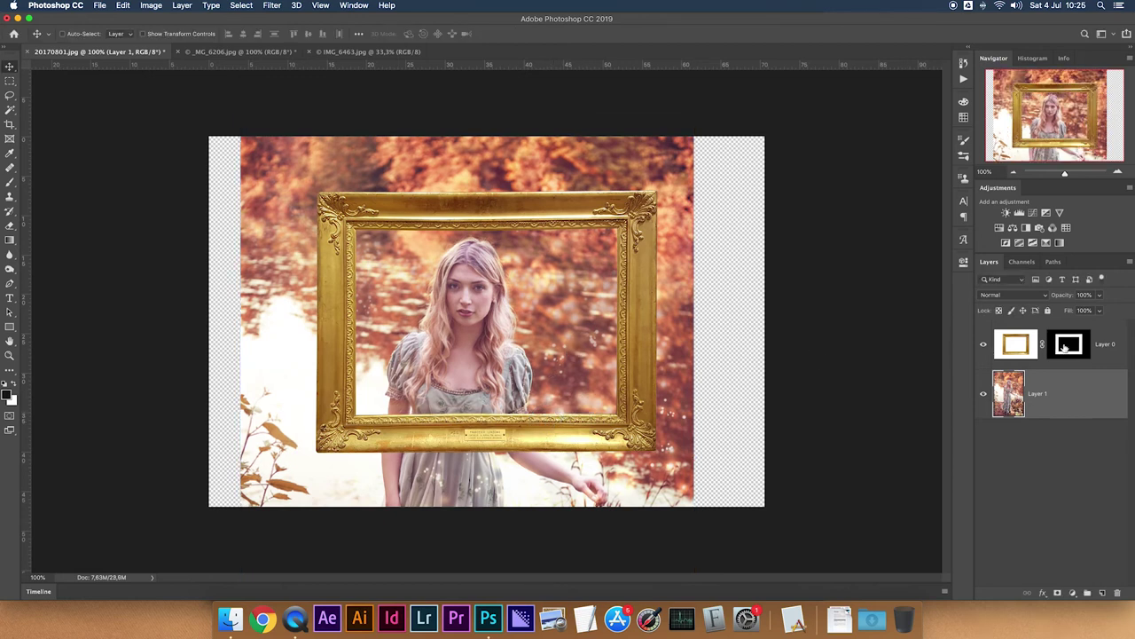
# Select the black opening in Layer 0's mask and use it as a mask on Layer 1
pyautogui.keyDown('alt'); pyautogui.click(1069, 346); pyautogui.keyUp('alt')
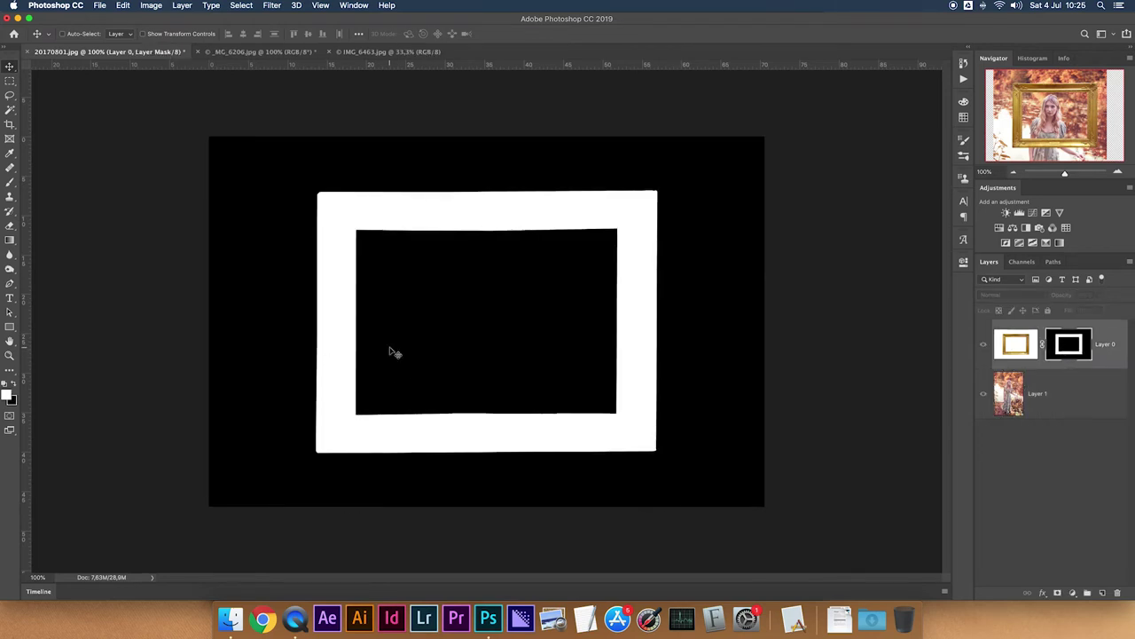
pyautogui.press('w')
pyautogui.click(391, 271)
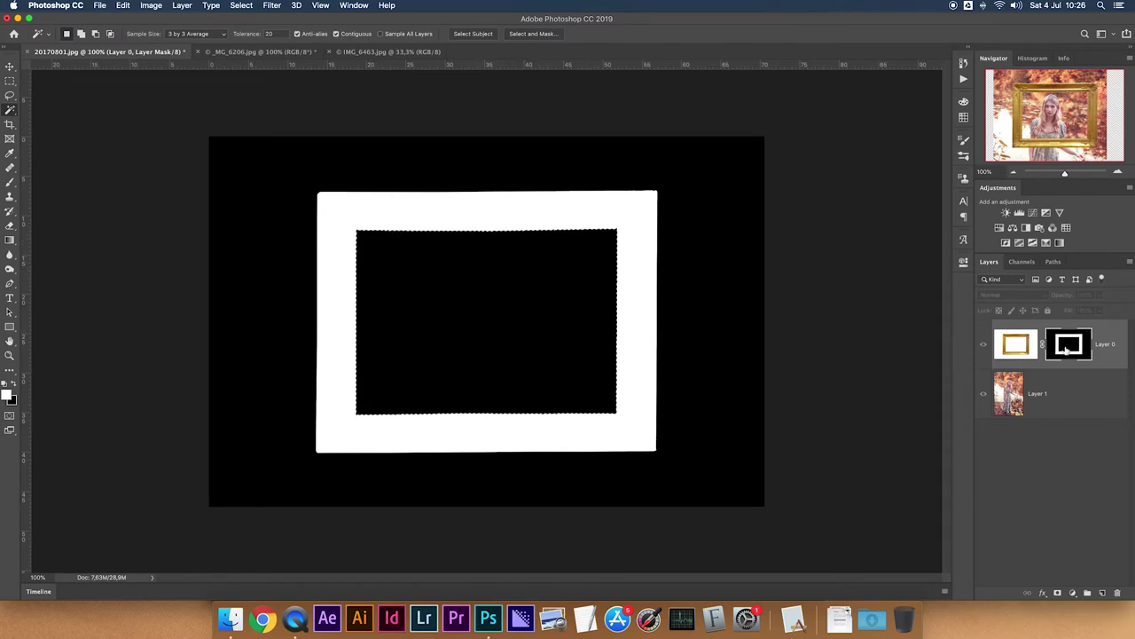
pyautogui.keyDown('alt'); pyautogui.click(1056, 348); pyautogui.keyUp('alt')
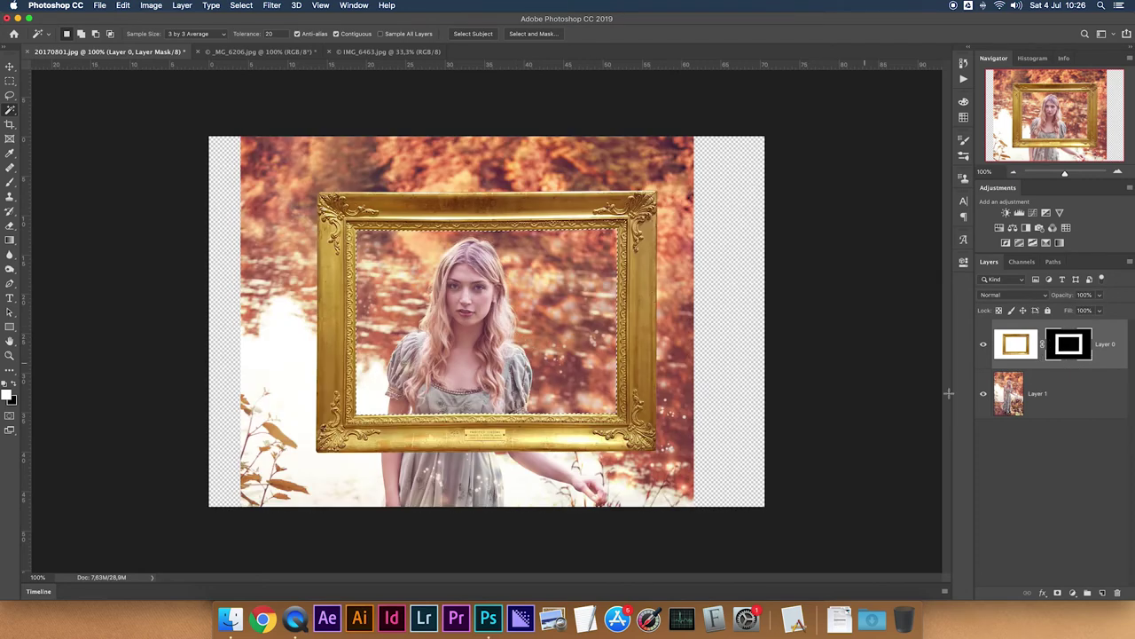
pyautogui.click(1015, 399)
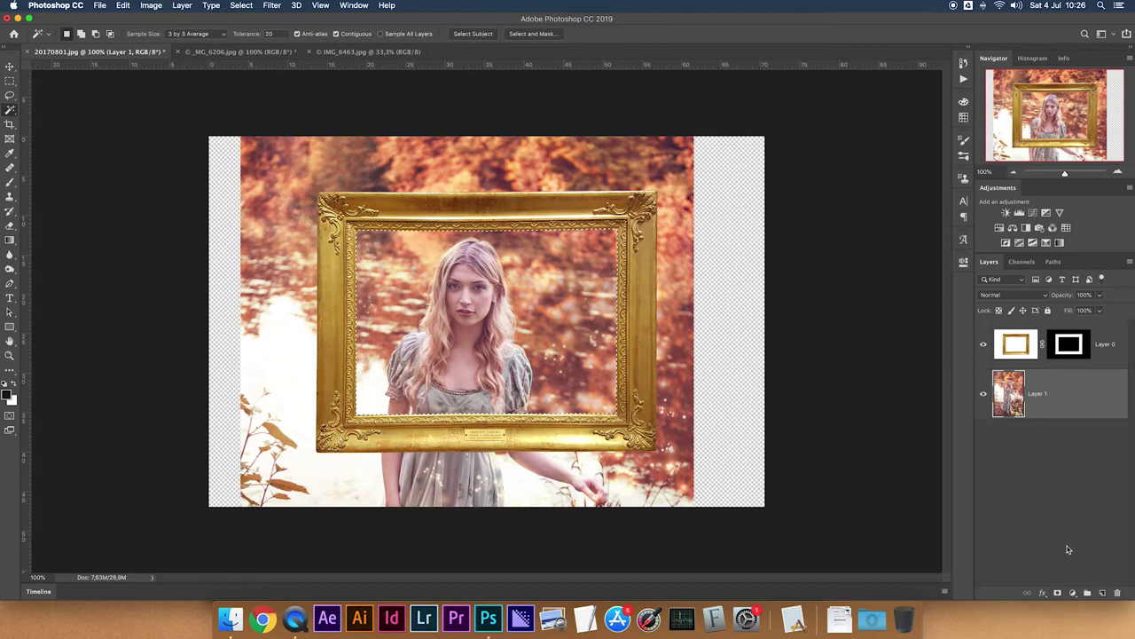
pyautogui.click(1057, 593)
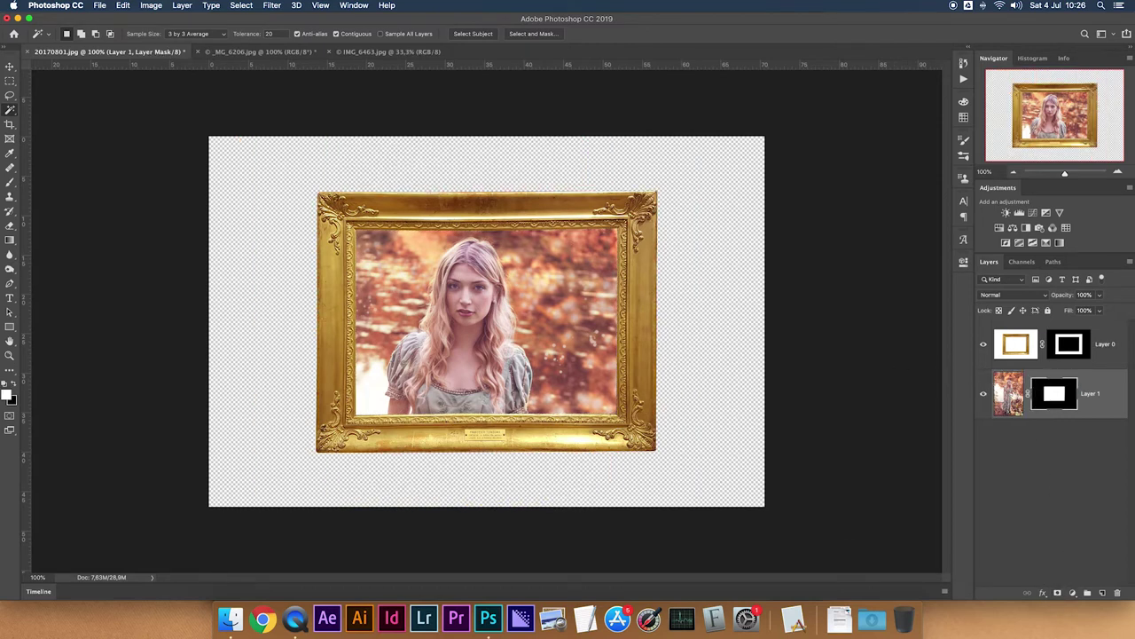
pyautogui.click(1009, 394)
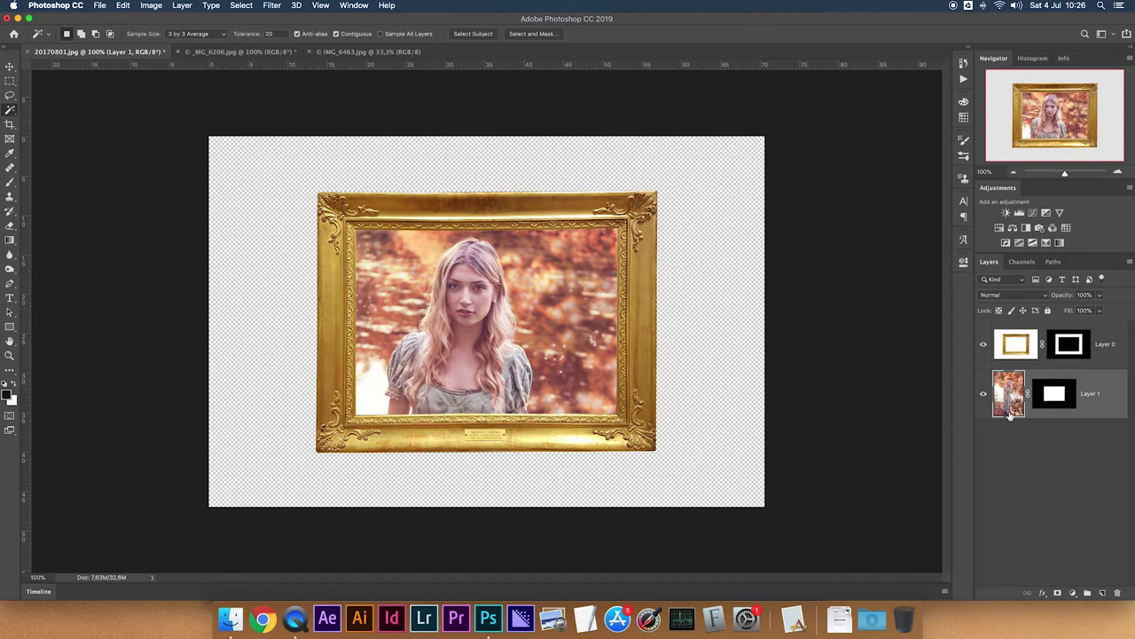
# Shift the photo right and down inside the frame, undoing the trial and stray mask moves
pyautogui.press('v')
pyautogui.moveTo(460, 321); pyautogui.dragTo(487, 326)
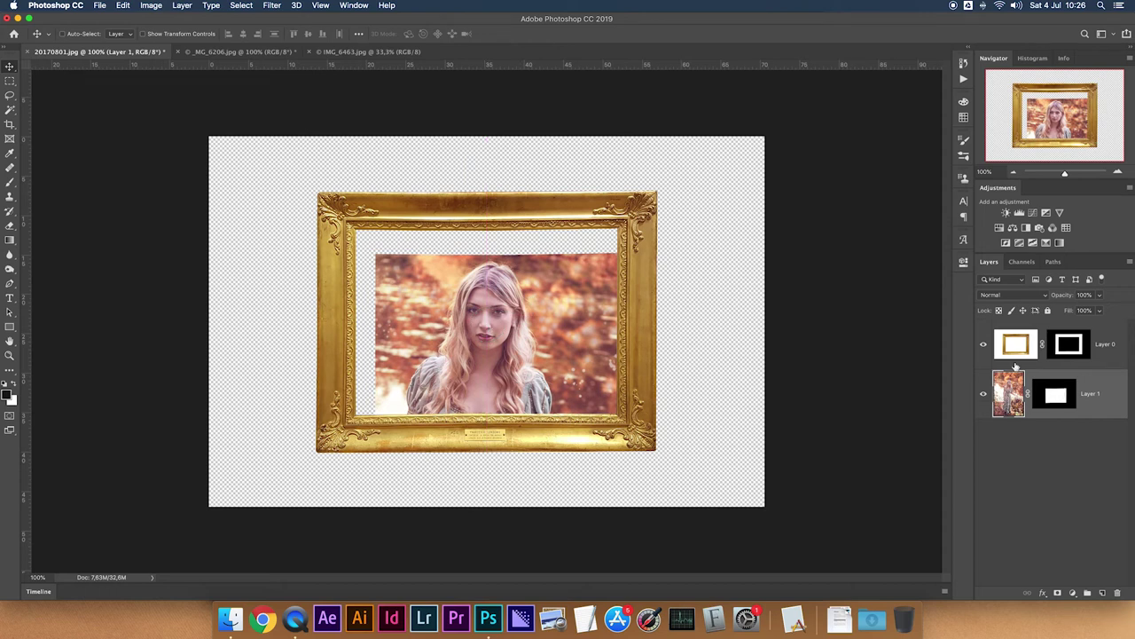
pyautogui.hotkey('ctrl', 'z')
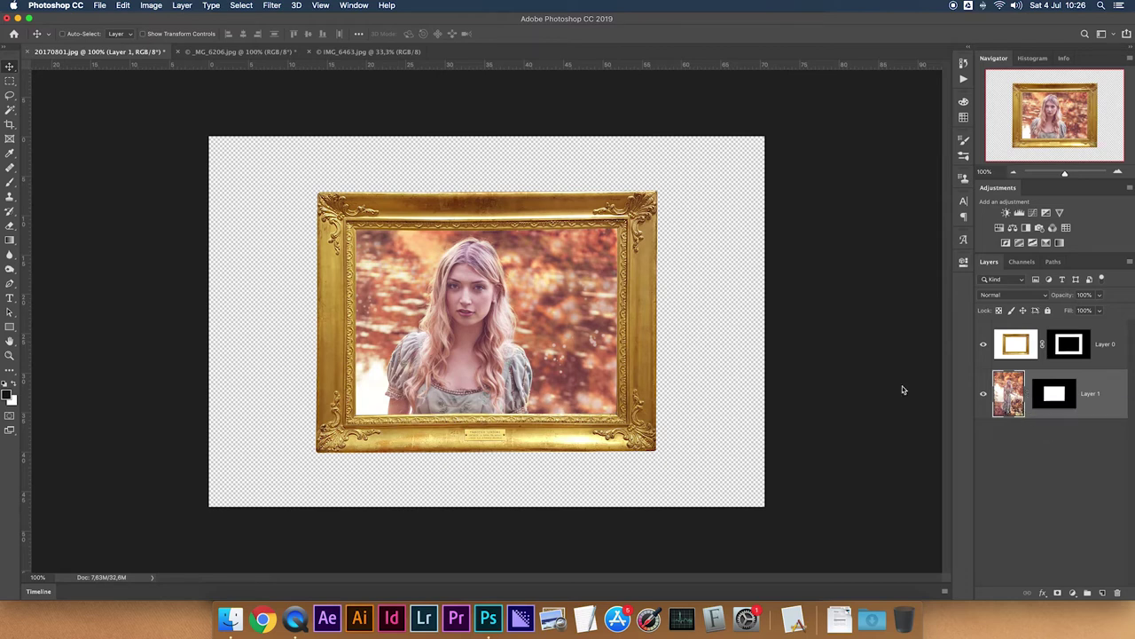
pyautogui.moveTo(552, 367)
pyautogui.mouseDown()
pyautogui.moveTo(637, 405)
pyautogui.moveTo(584, 379)
pyautogui.mouseUp()
pyautogui.click(1049, 404)
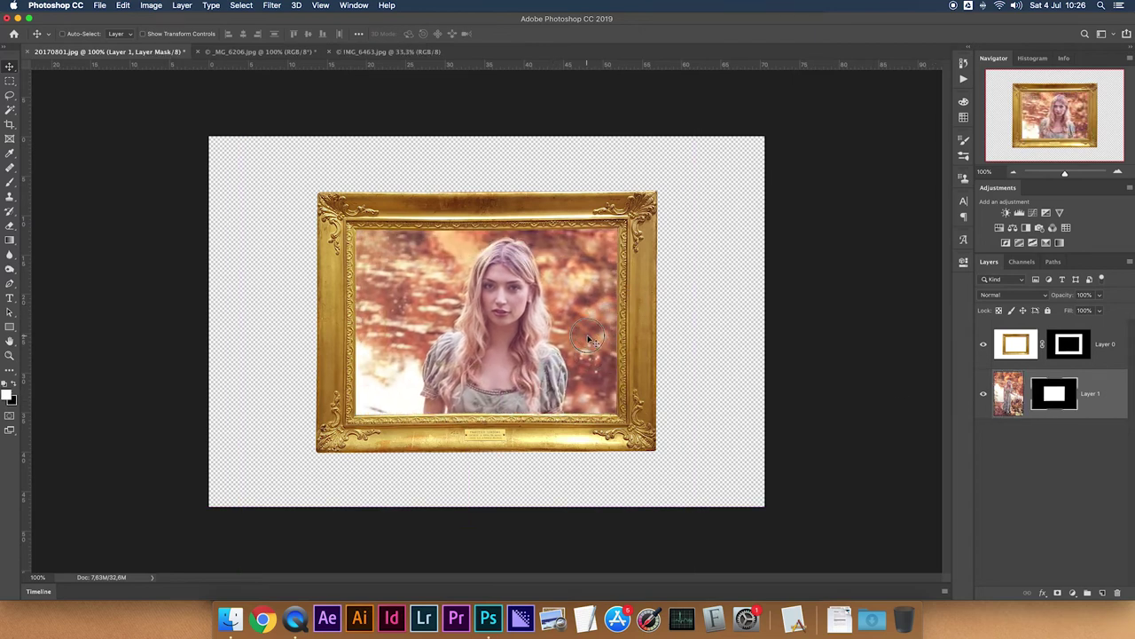
pyautogui.moveTo(588, 336); pyautogui.dragTo(665, 407)
pyautogui.press('super+z')
# Move the photo left and up so it fills the frame opening, committing the transform
pyautogui.click(995, 410)
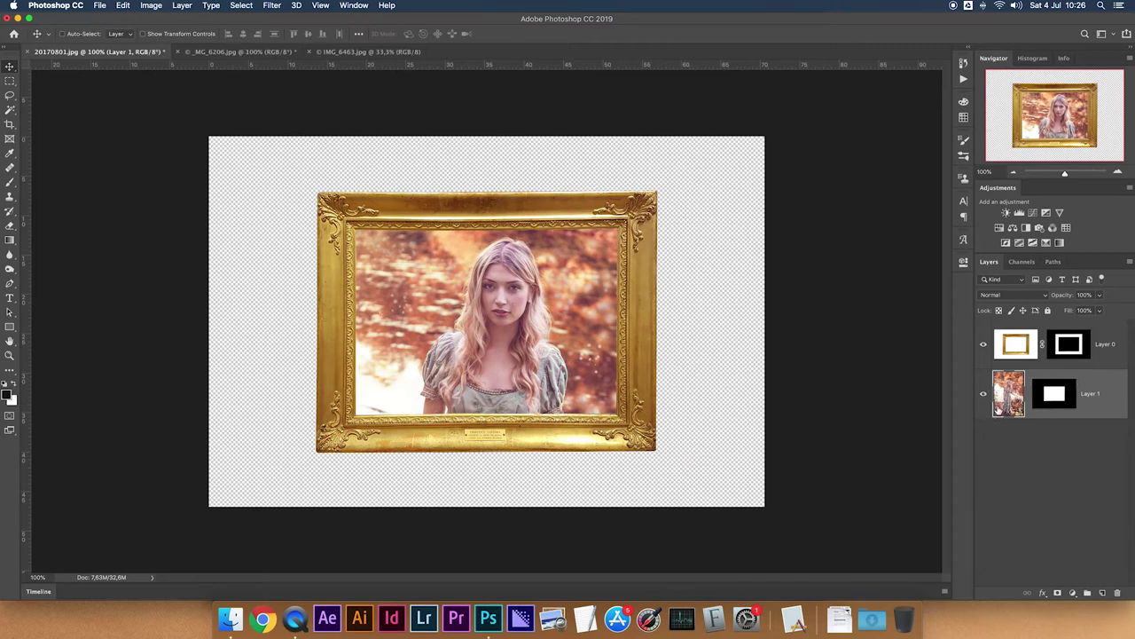
pyautogui.moveTo(596, 354); pyautogui.dragTo(515, 330)
pyautogui.press('super+t')
pyautogui.press('Return')
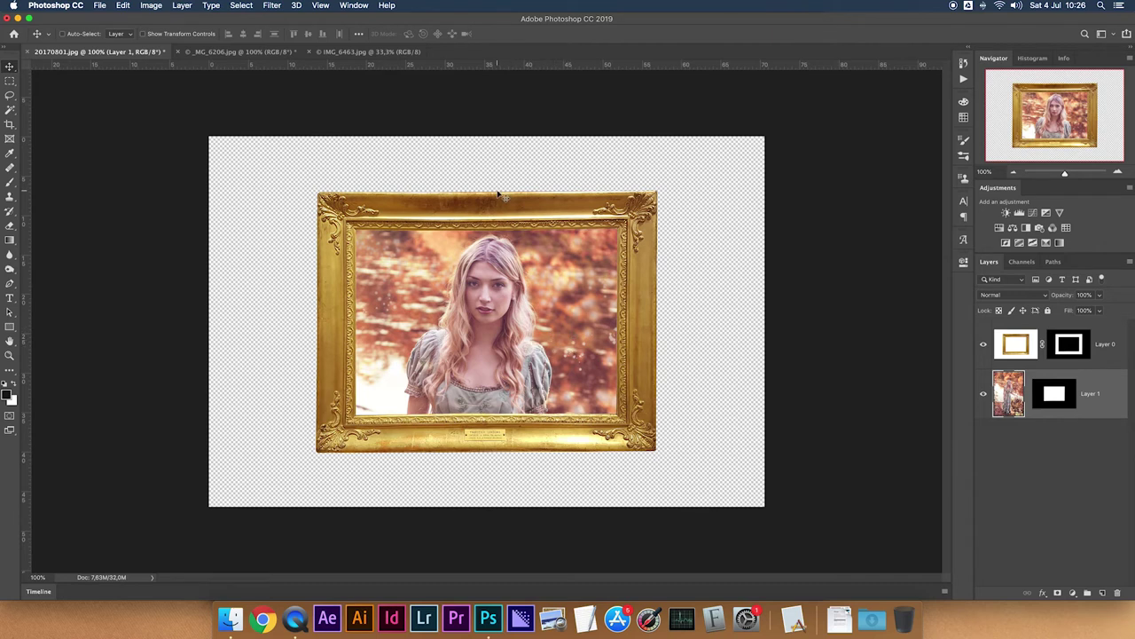
pyautogui.click(238, 52)
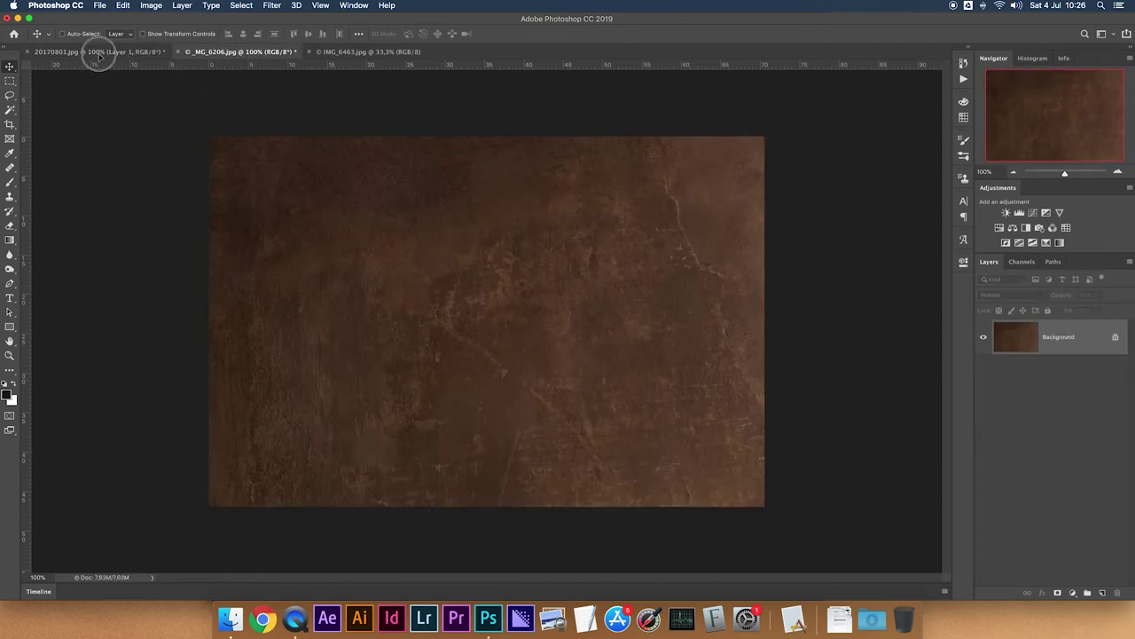
pyautogui.click(98, 52)
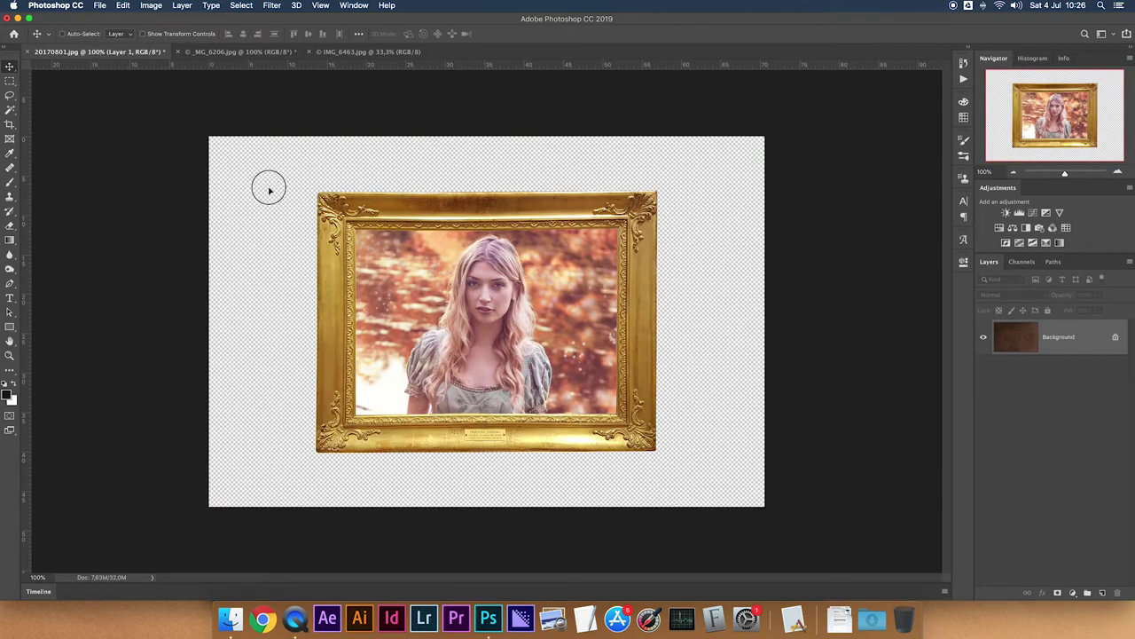
# Bring in the _MG_6206.jpg brown texture, align it to the canvas, and move Layer 2 below Layer 1
pyautogui.moveTo(268, 189); pyautogui.dragTo(266, 191)
pyautogui.press('cmd+a')
pyautogui.click(257, 34)
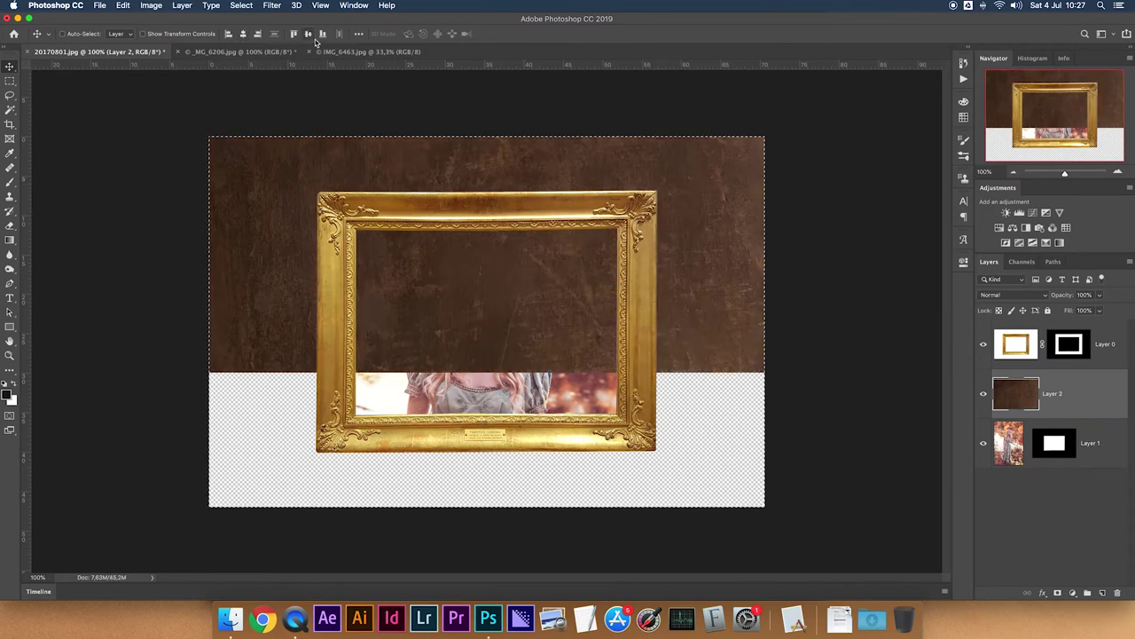
pyautogui.click(308, 34)
pyautogui.press('cmd+d')
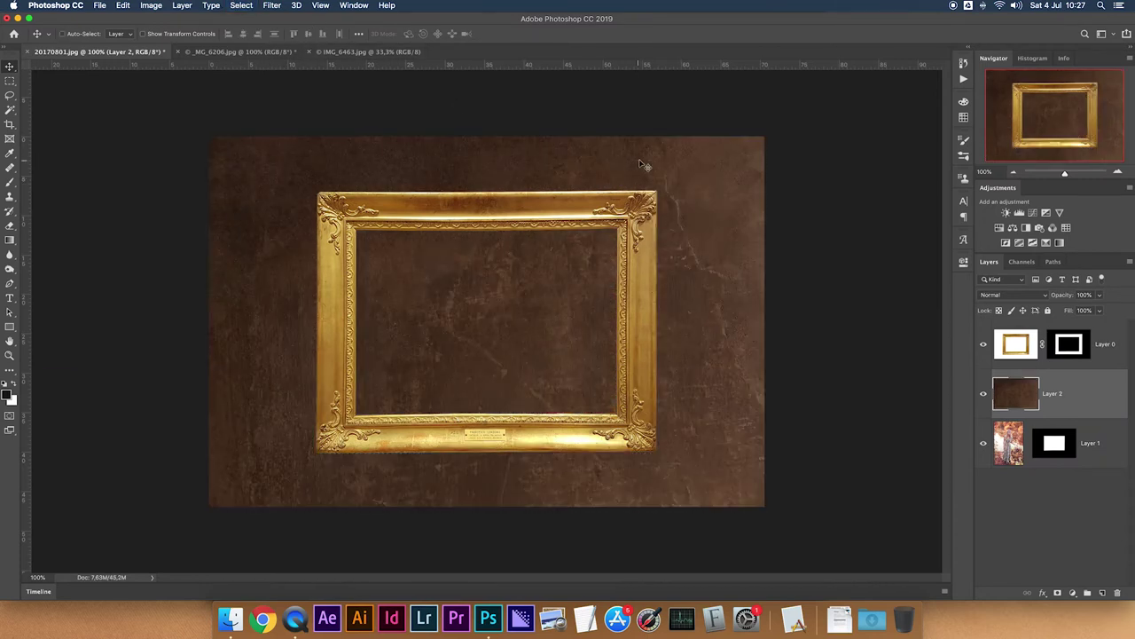
pyautogui.moveTo(1016, 401); pyautogui.dragTo(1017, 463)
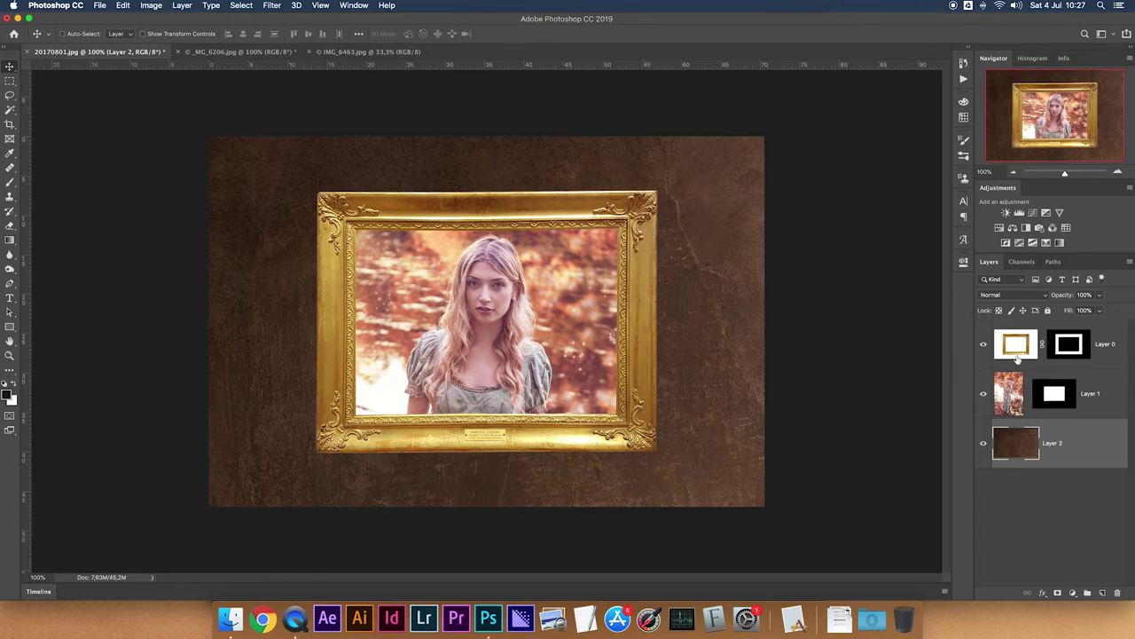
# Give Layer 0 a Multiply drop shadow: distance 27 px, angle 46, size 32 px, opacity 46%
pyautogui.click(1017, 347)
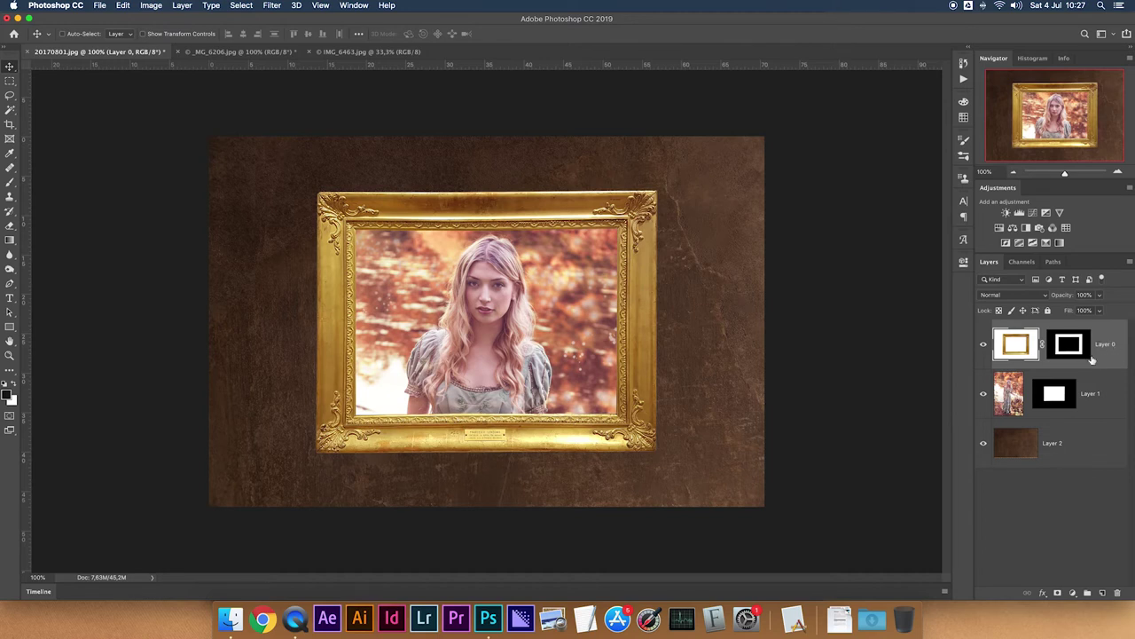
pyautogui.doubleClick(1107, 360)
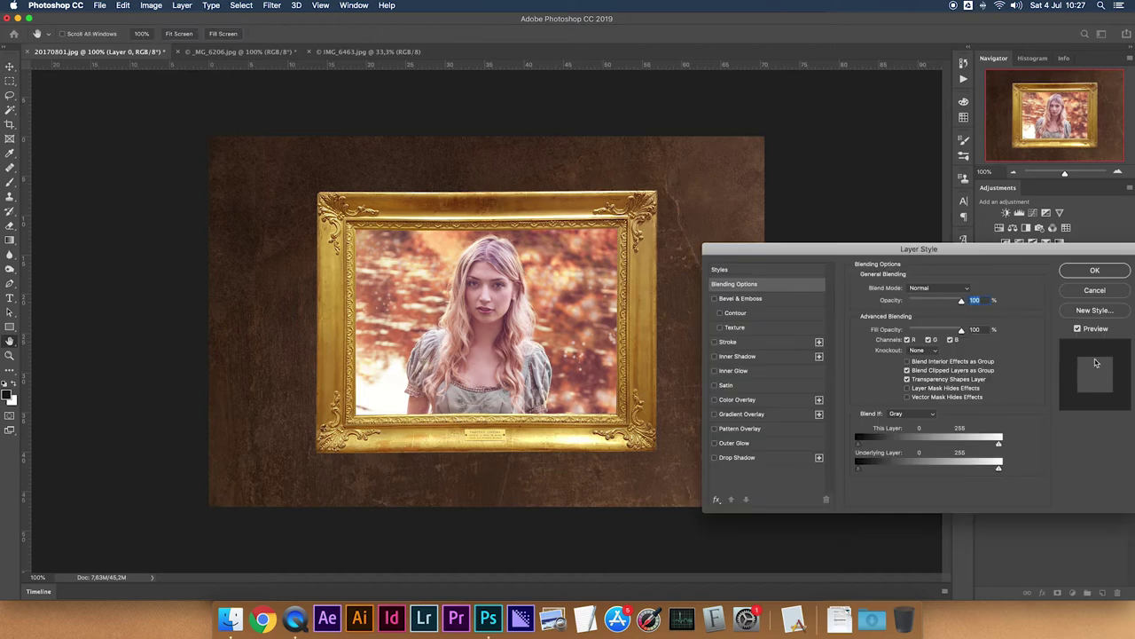
pyautogui.click(735, 457)
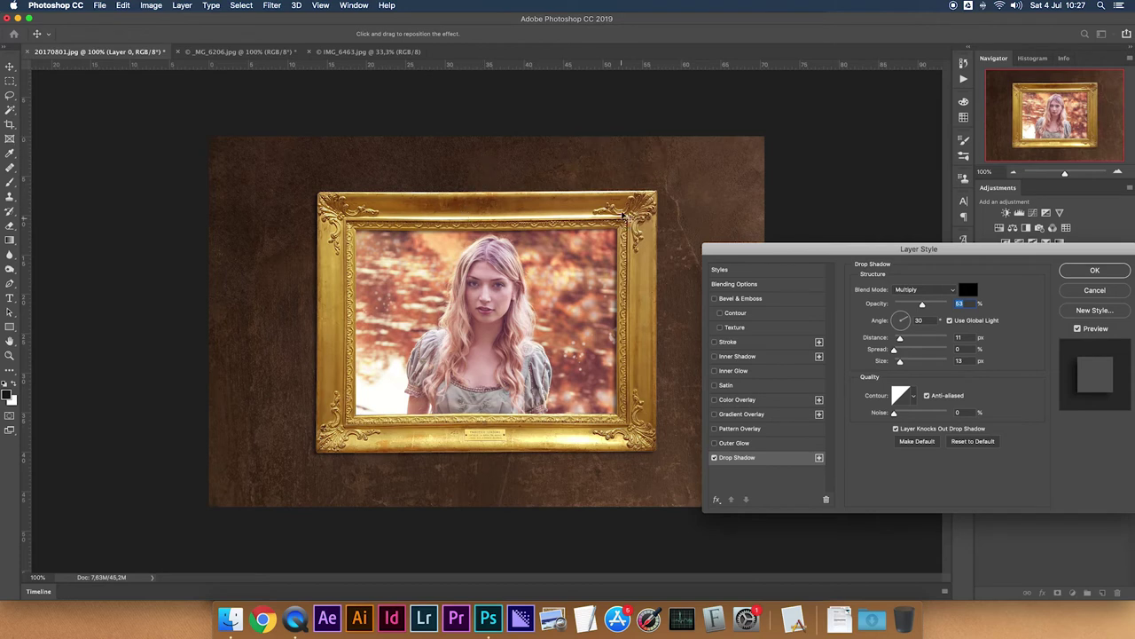
pyautogui.moveTo(617, 156); pyautogui.dragTo(603, 162)
pyautogui.moveTo(901, 364); pyautogui.dragTo(904, 364)
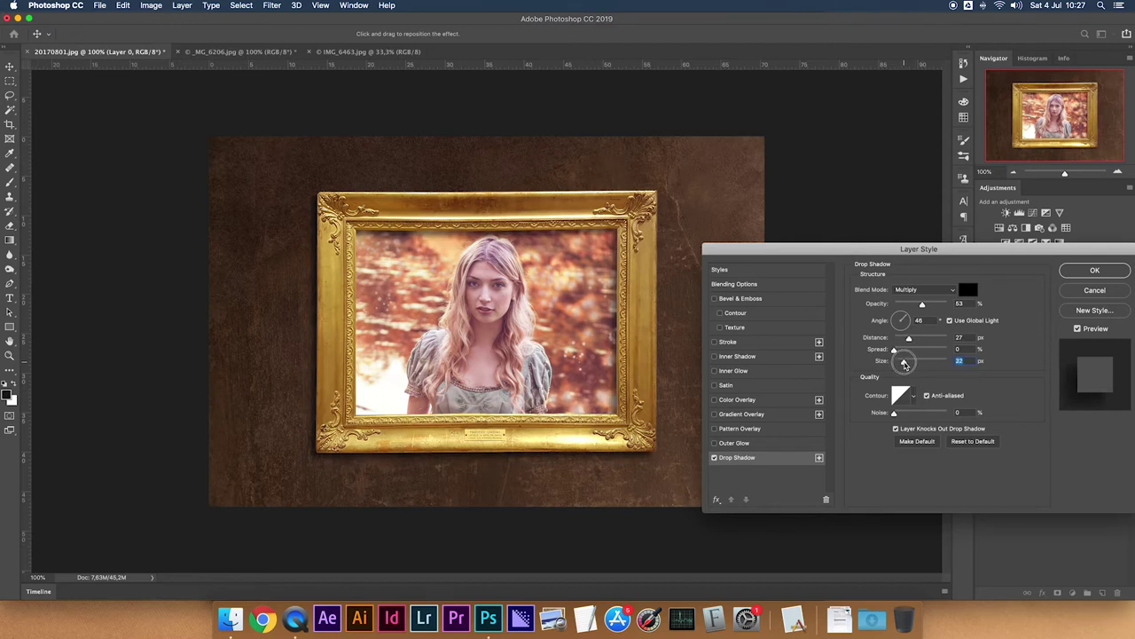
pyautogui.moveTo(923, 305); pyautogui.dragTo(919, 308)
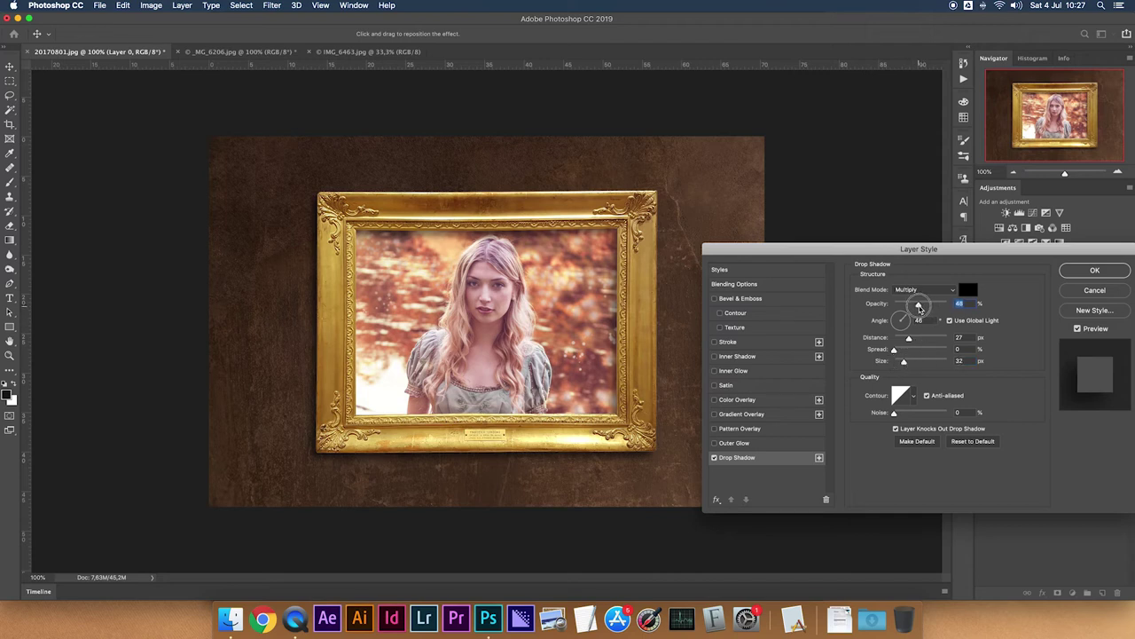
pyautogui.moveTo(920, 308); pyautogui.dragTo(918, 306)
# Add an Inner Shadow with 7 px distance, 16 px size and 48% opacity, then apply
pyautogui.click(714, 357)
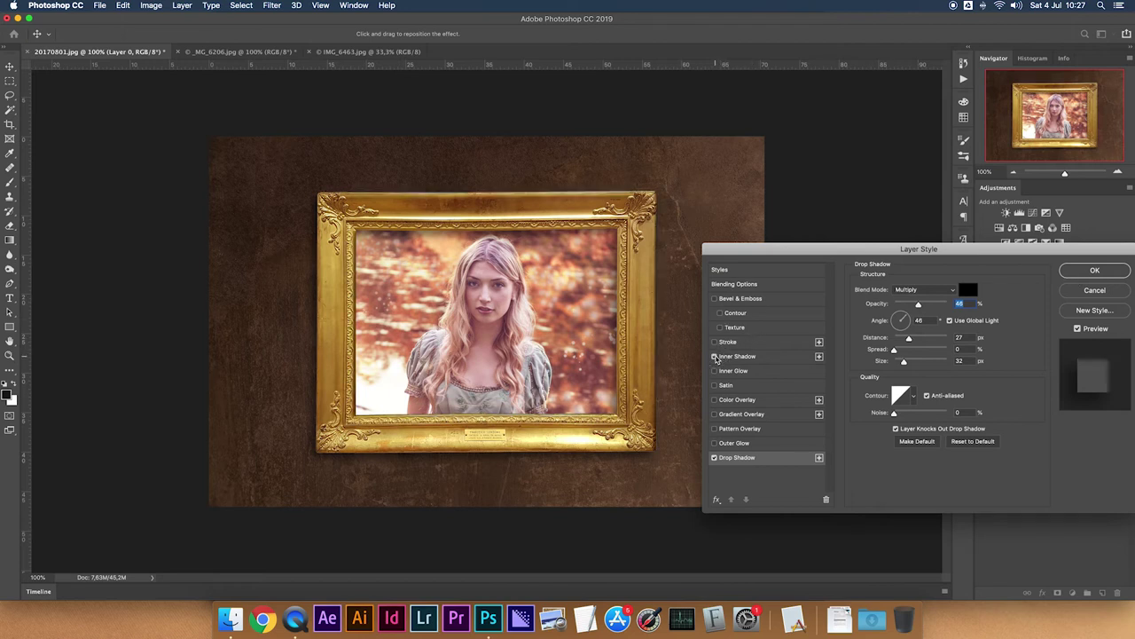
pyautogui.click(745, 357)
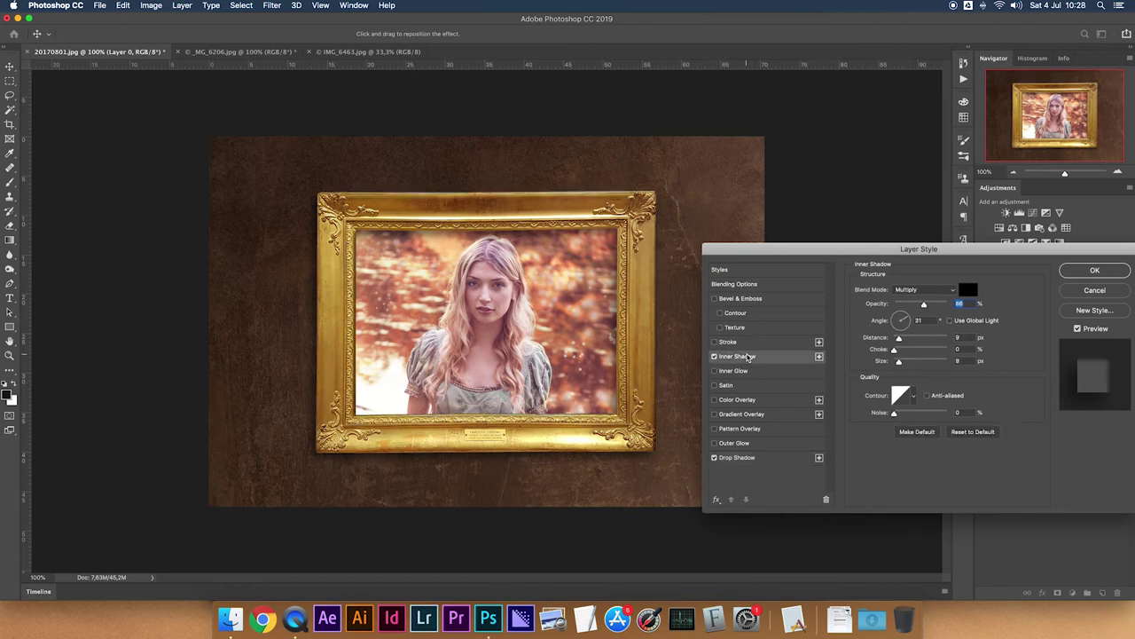
pyautogui.moveTo(898, 339); pyautogui.dragTo(919, 306)
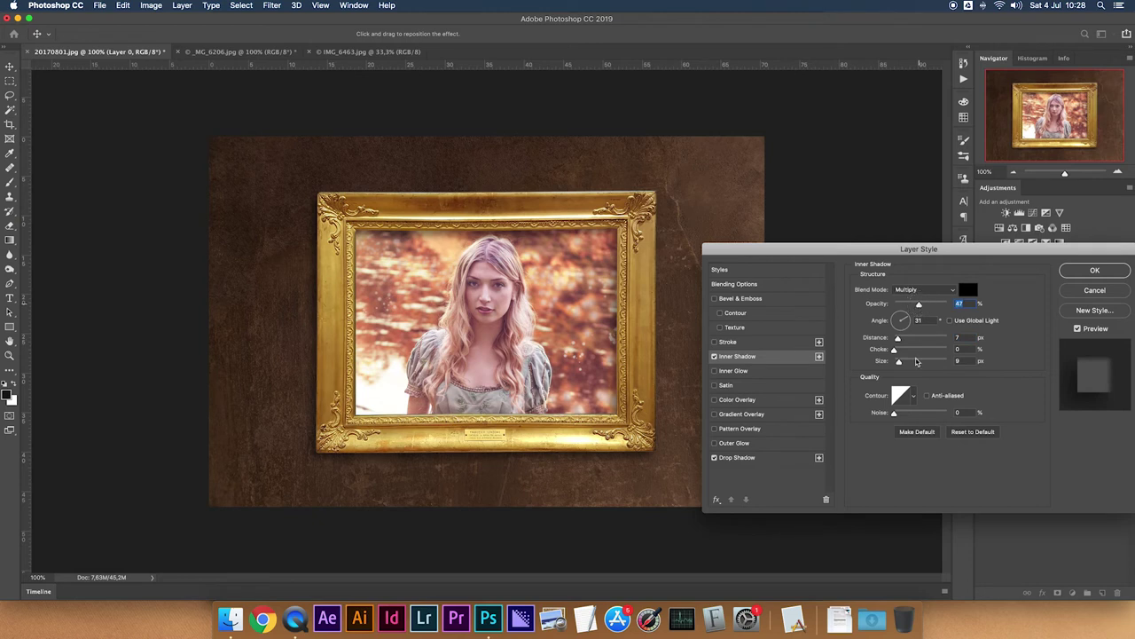
pyautogui.moveTo(900, 363); pyautogui.dragTo(903, 362)
pyautogui.moveTo(918, 306); pyautogui.dragTo(919, 306)
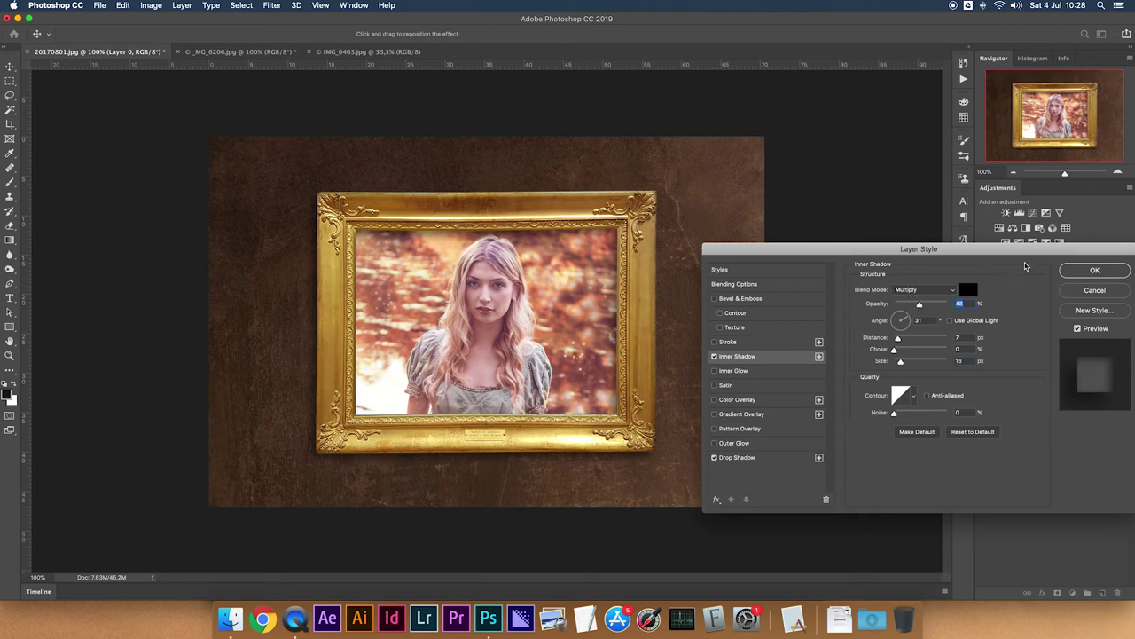
pyautogui.click(1081, 272)
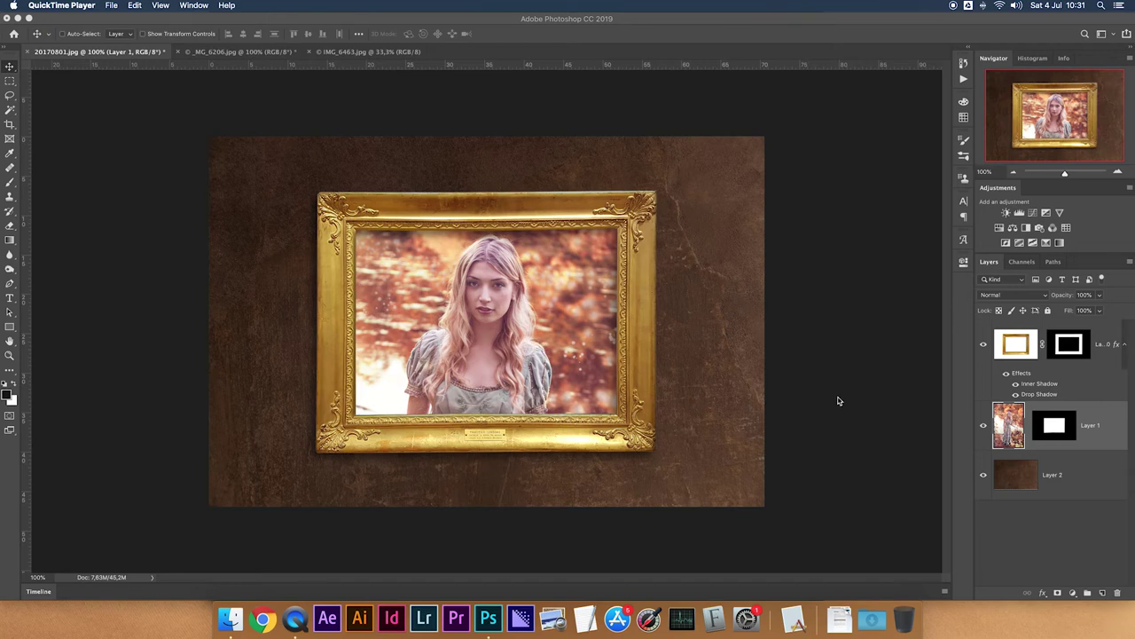
# Open Filter > Stylize > Oil Paint for the portrait layer
pyautogui.click(1011, 424)
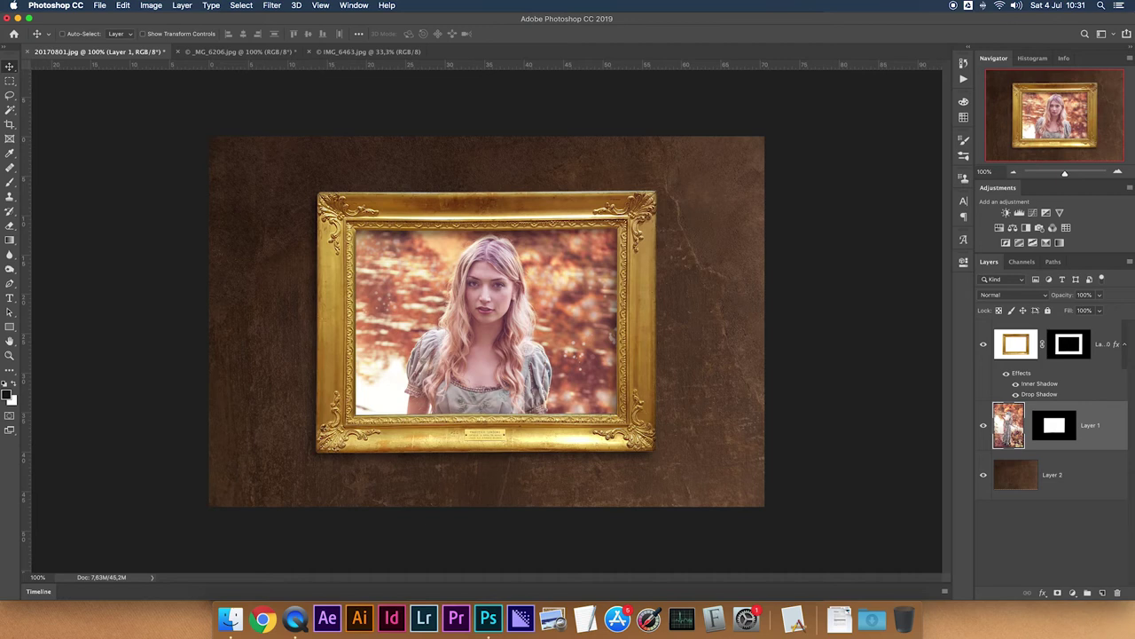
pyautogui.click(272, 5)
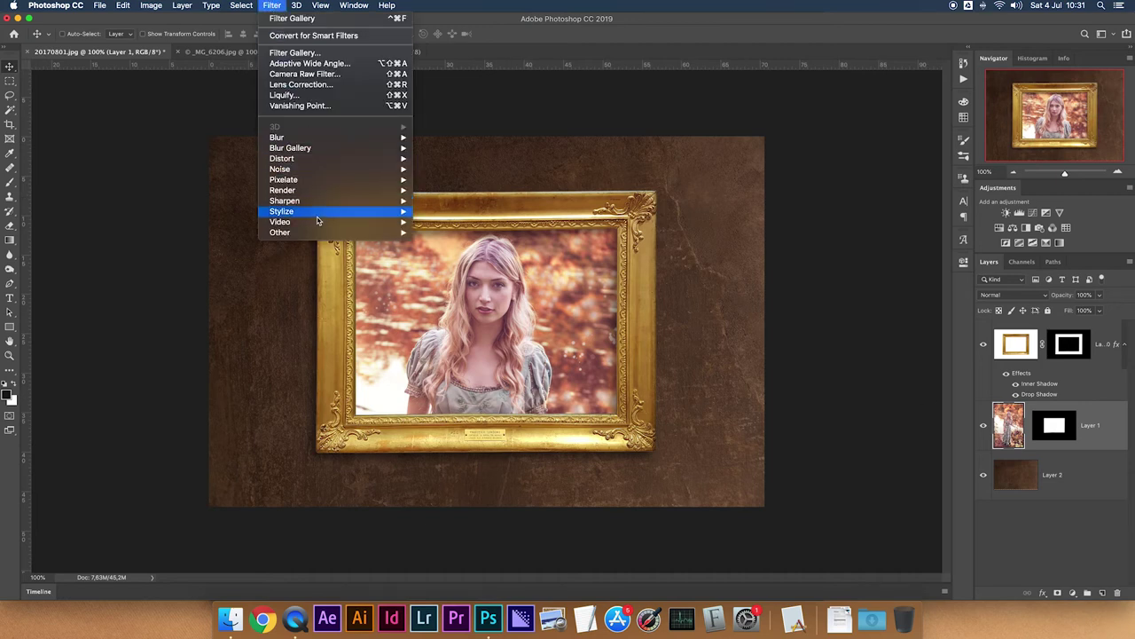
pyautogui.moveTo(282, 211)
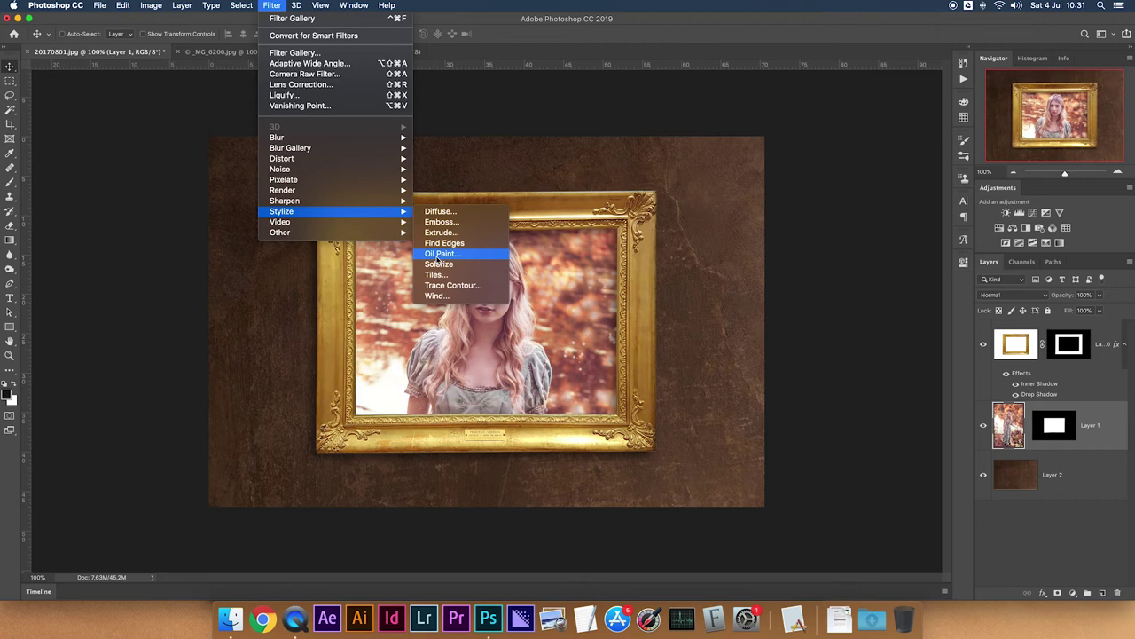
pyautogui.click(439, 254)
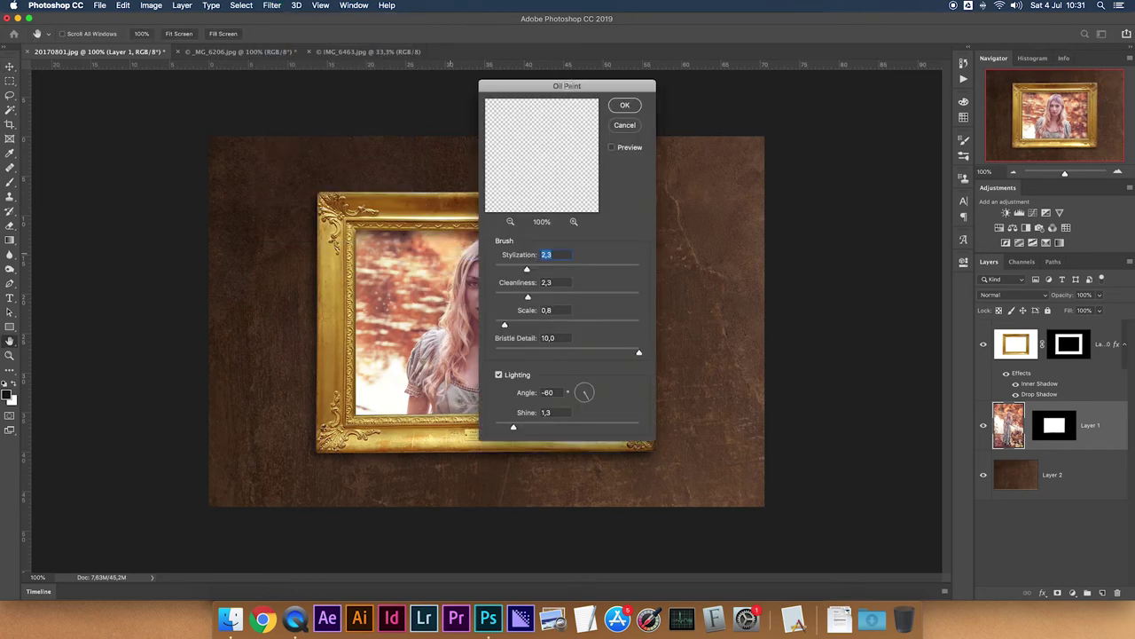
# Preview the face and apply Oil Paint at Scale 8,4, Bristle Detail 6,3, Cleanliness 7,6, Stylization 4,3
pyautogui.moveTo(567, 85); pyautogui.dragTo(722, 121)
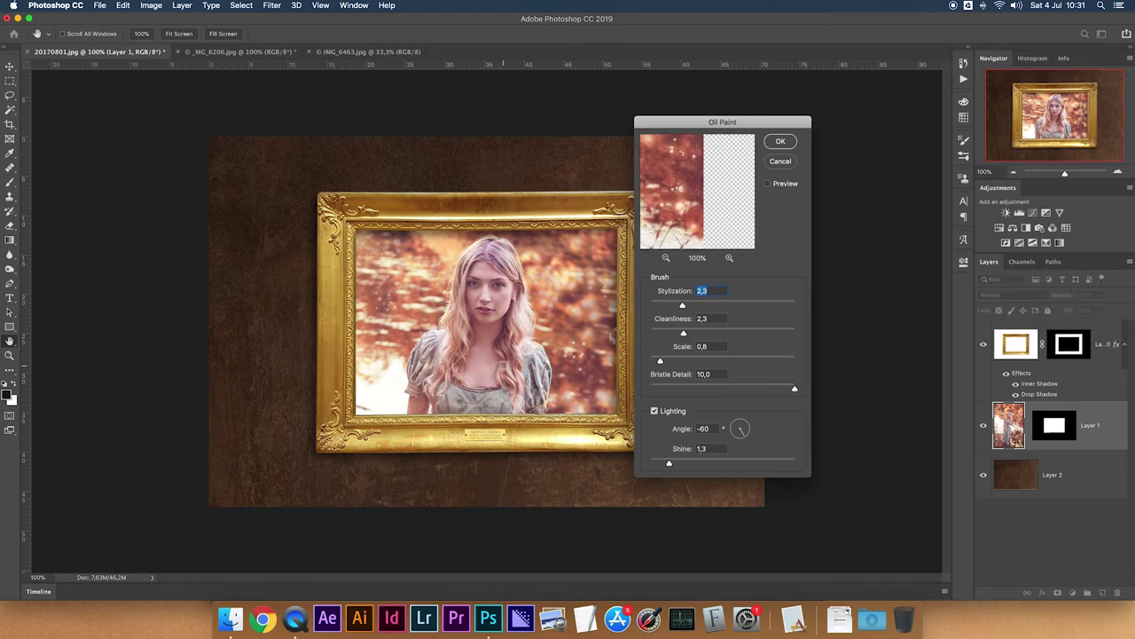
pyautogui.click(493, 286)
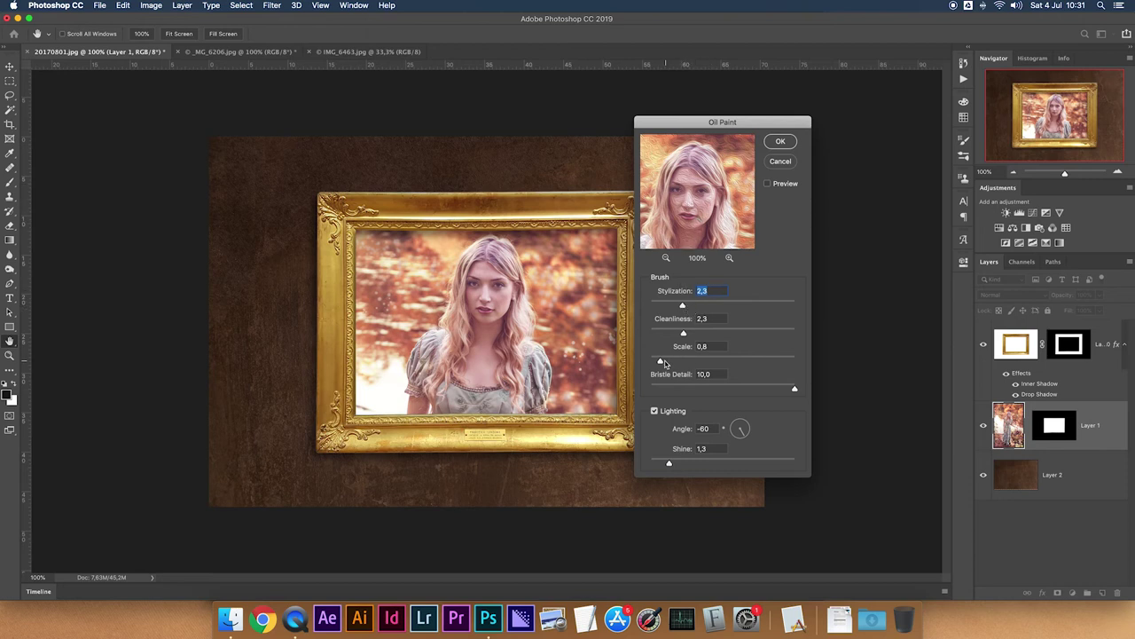
pyautogui.moveTo(661, 362)
pyautogui.mouseDown()
pyautogui.moveTo(701, 362)
pyautogui.moveTo(676, 362)
pyautogui.mouseUp()
pyautogui.moveTo(794, 391)
pyautogui.mouseDown()
pyautogui.moveTo(667, 393)
pyautogui.moveTo(742, 389)
pyautogui.mouseUp()
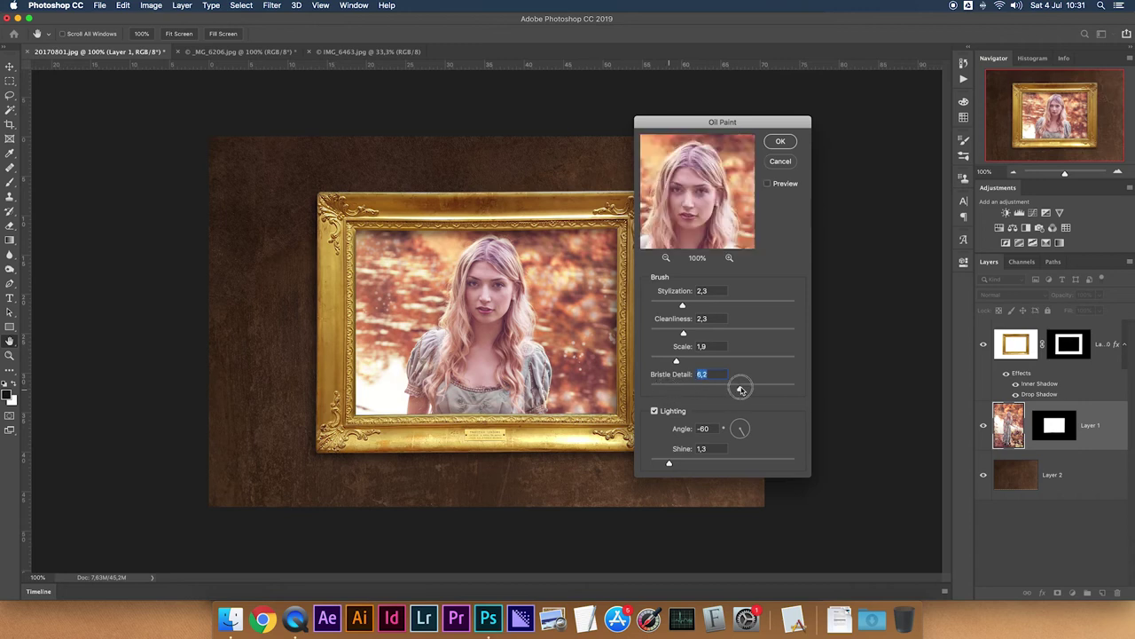
pyautogui.moveTo(677, 363); pyautogui.dragTo(772, 363)
pyautogui.moveTo(684, 333); pyautogui.dragTo(760, 333)
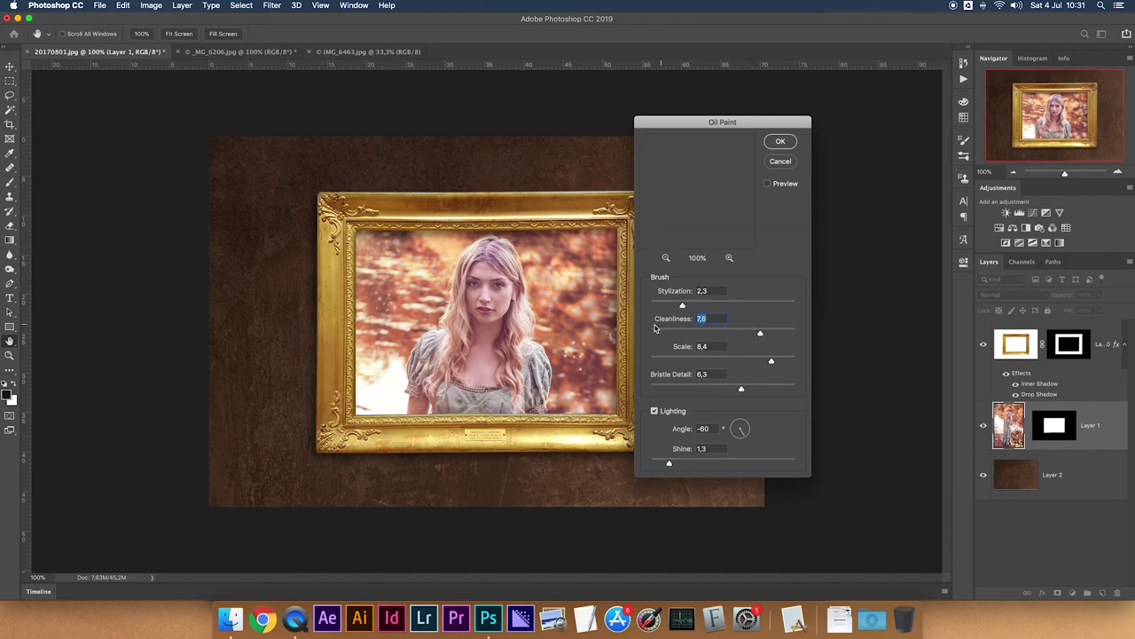
pyautogui.moveTo(683, 306); pyautogui.dragTo(702, 306)
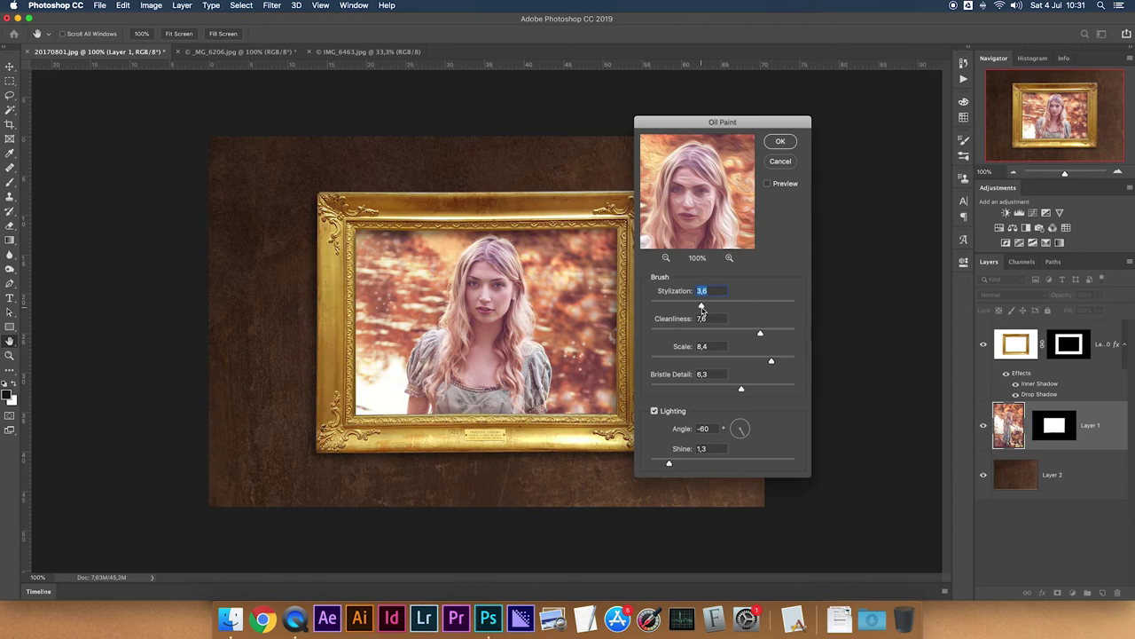
pyautogui.moveTo(702, 306); pyautogui.dragTo(711, 306)
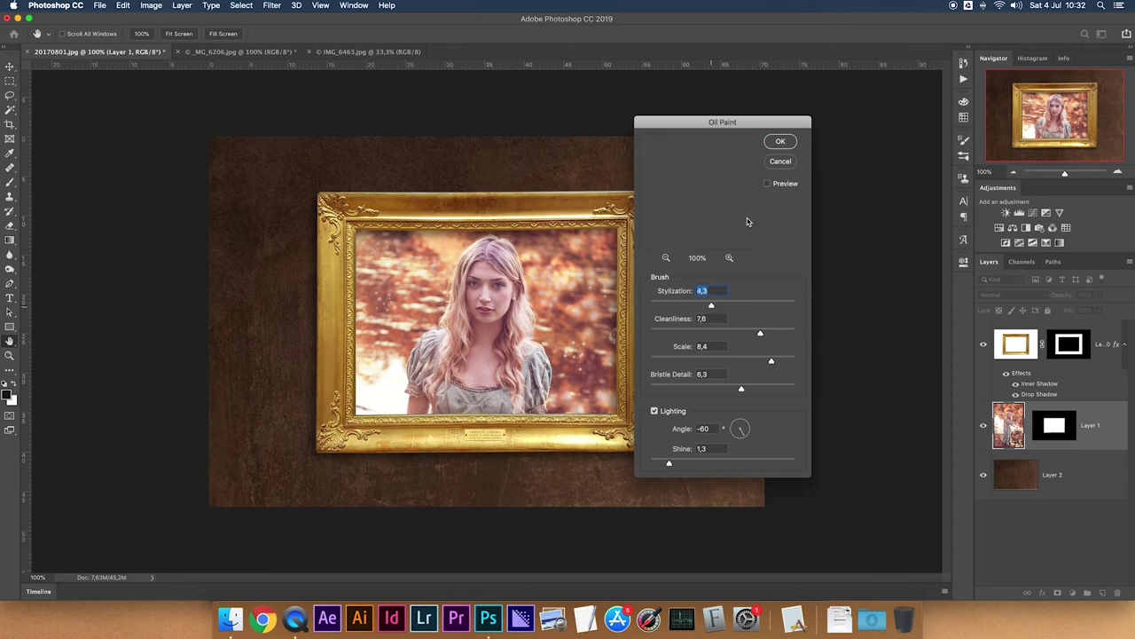
pyautogui.click(780, 143)
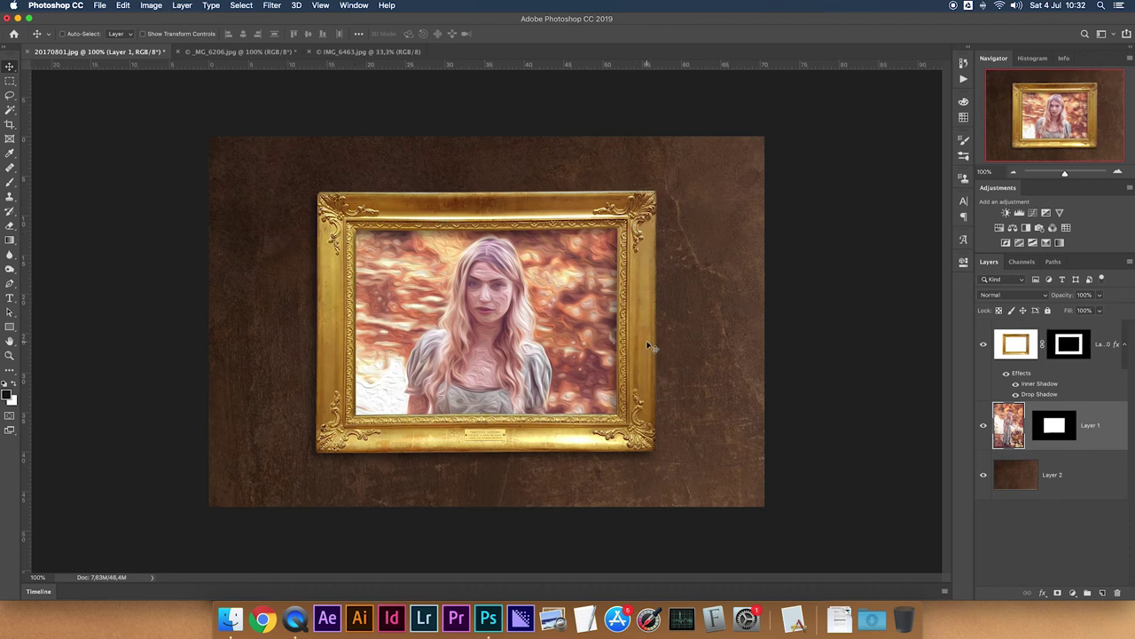
# Run the CHECK-LAYER_LUMINANCE action above the frame layer to show the composite in greyscale
pyautogui.click(1016, 346)
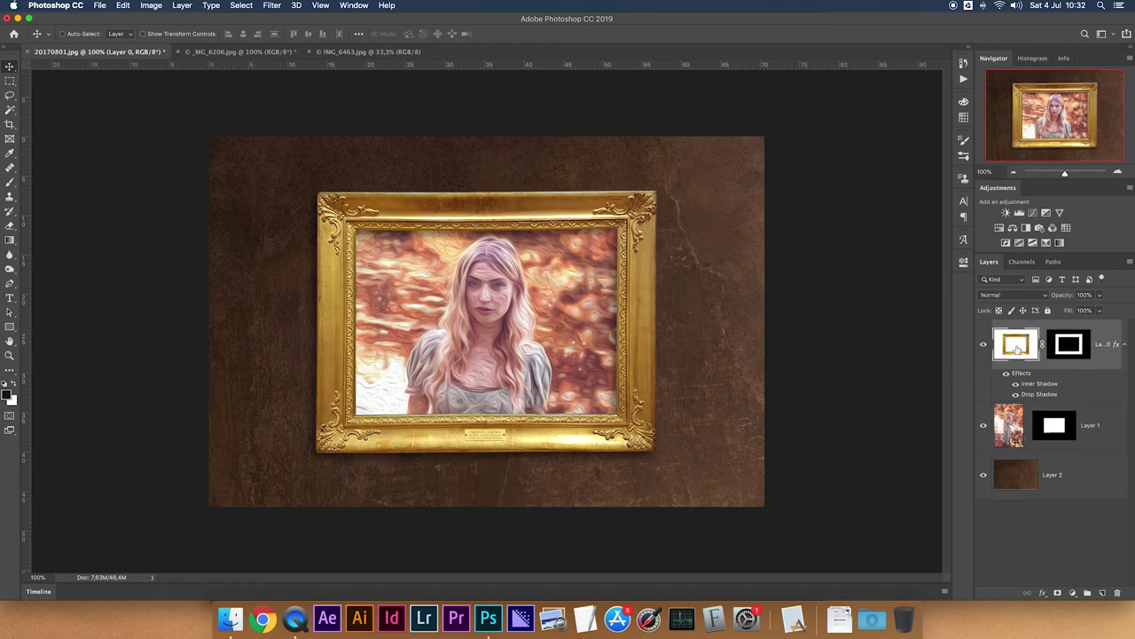
pyautogui.click(964, 80)
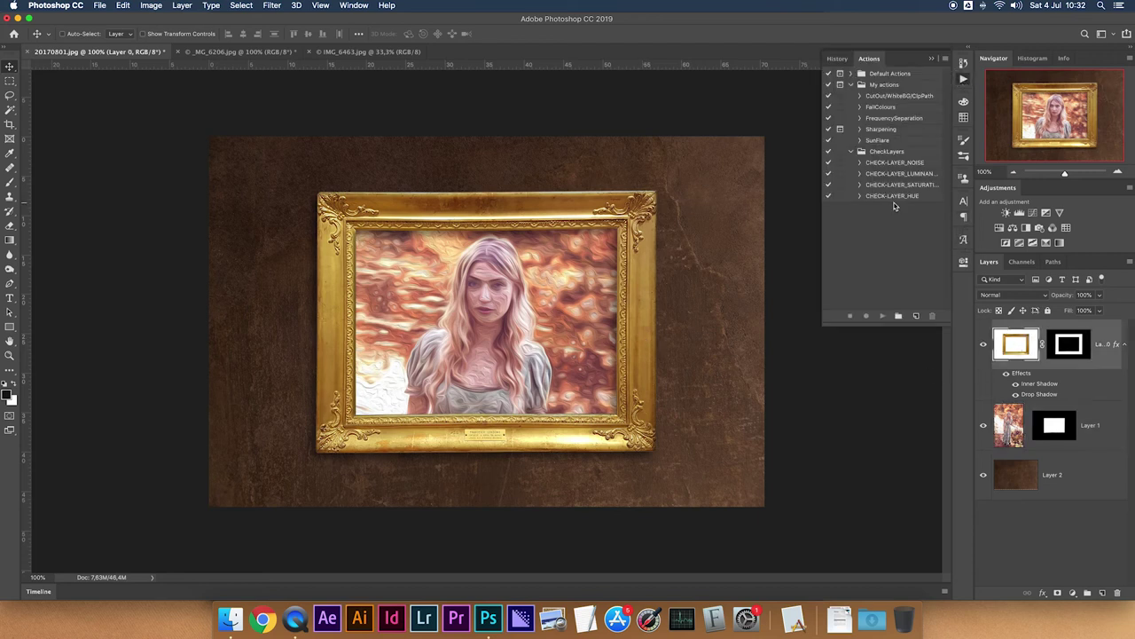
pyautogui.click(887, 173)
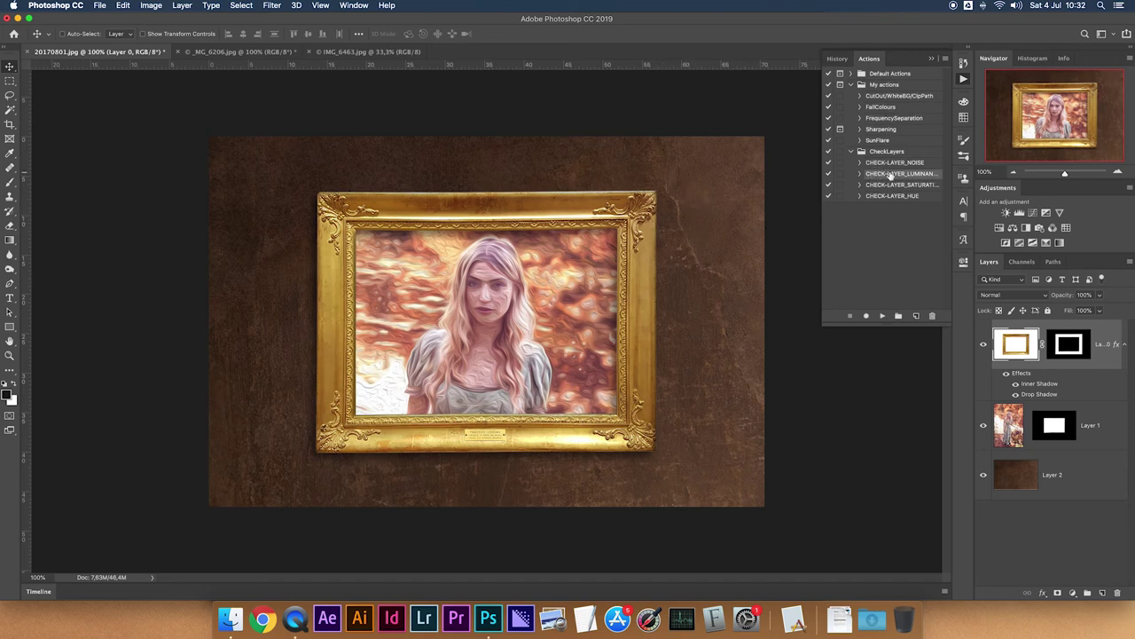
pyautogui.click(881, 316)
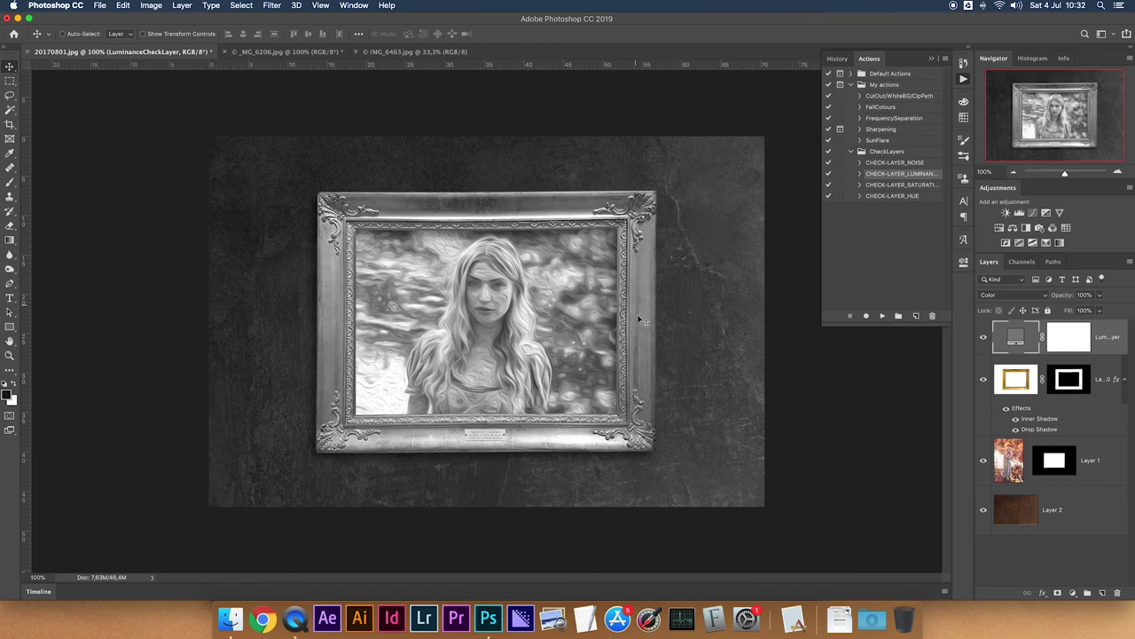
# Select both the frame layer and the portrait layer, Layer 1
pyautogui.click(1011, 385)
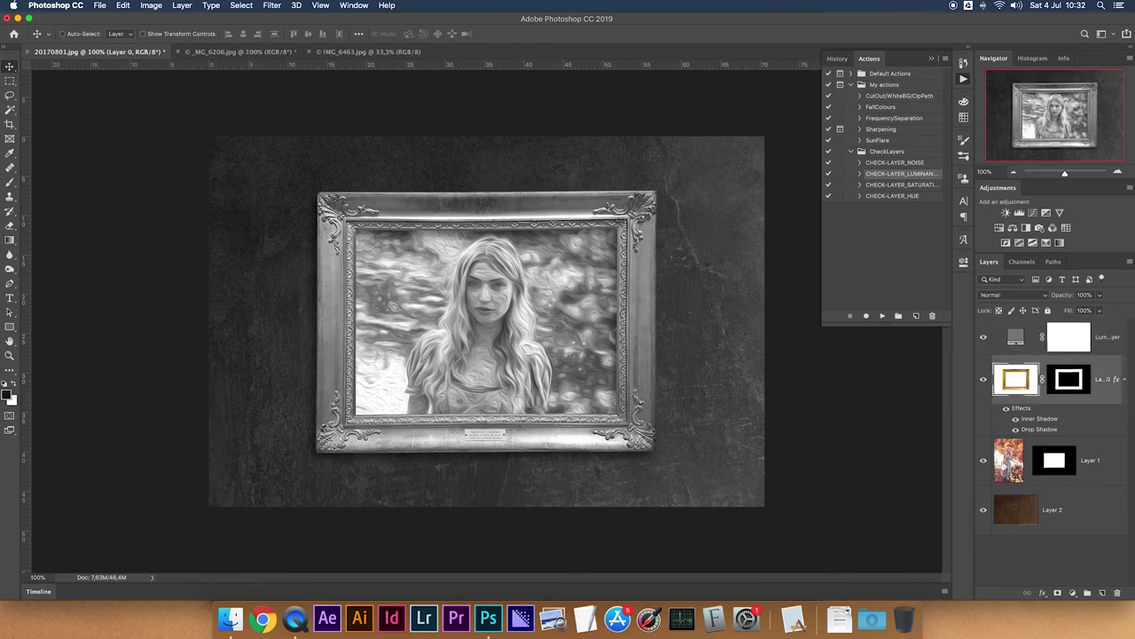
pyautogui.click(1009, 461)
pyautogui.press('super')
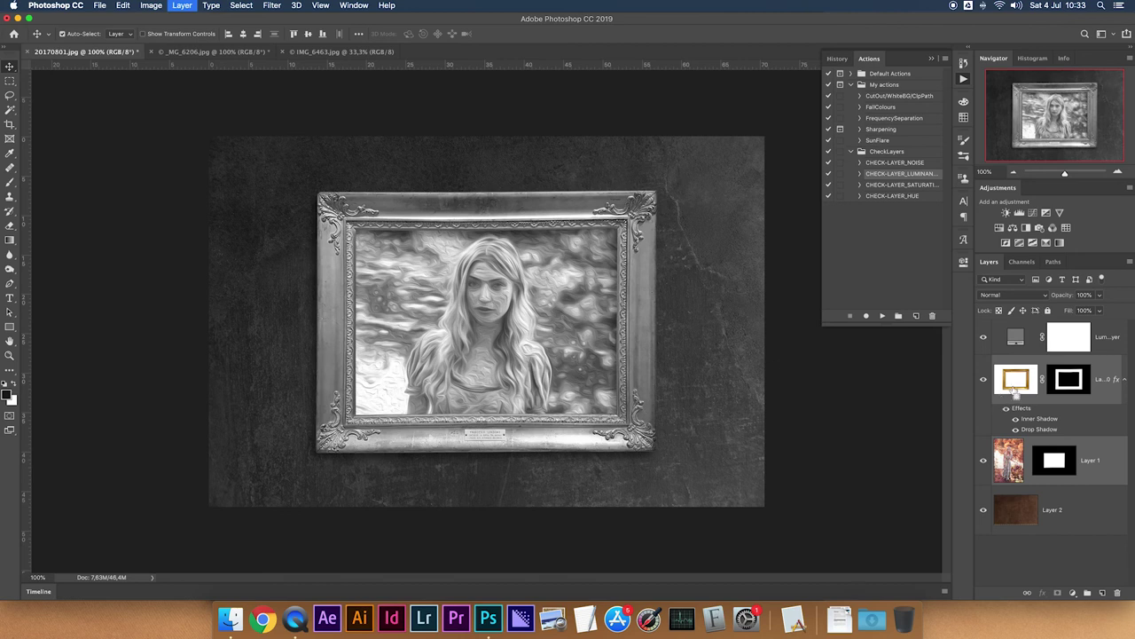
# Group frame and portrait into Group 1, clip a midtone Curves layer to it, and hide the luminance check
pyautogui.press('super+g')
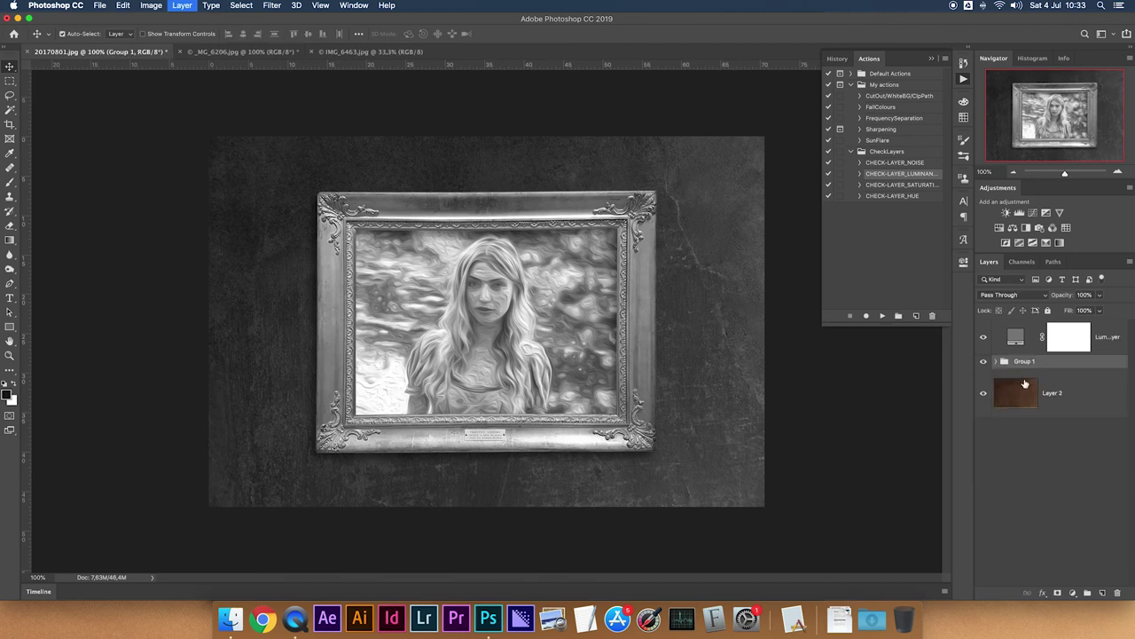
pyautogui.click(1033, 214)
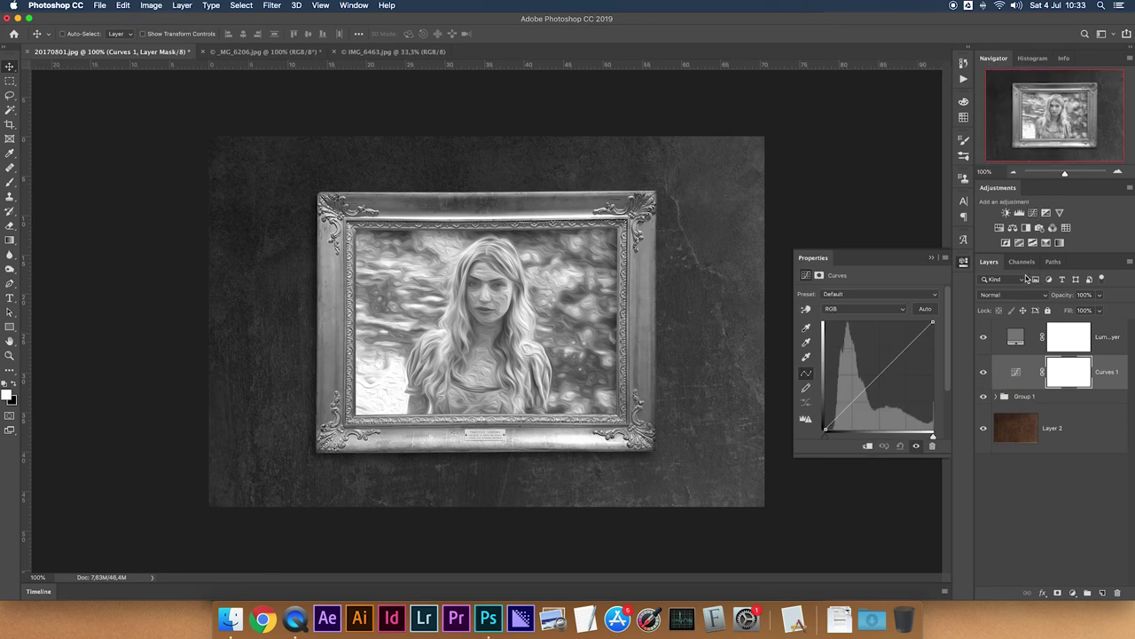
pyautogui.click(868, 446)
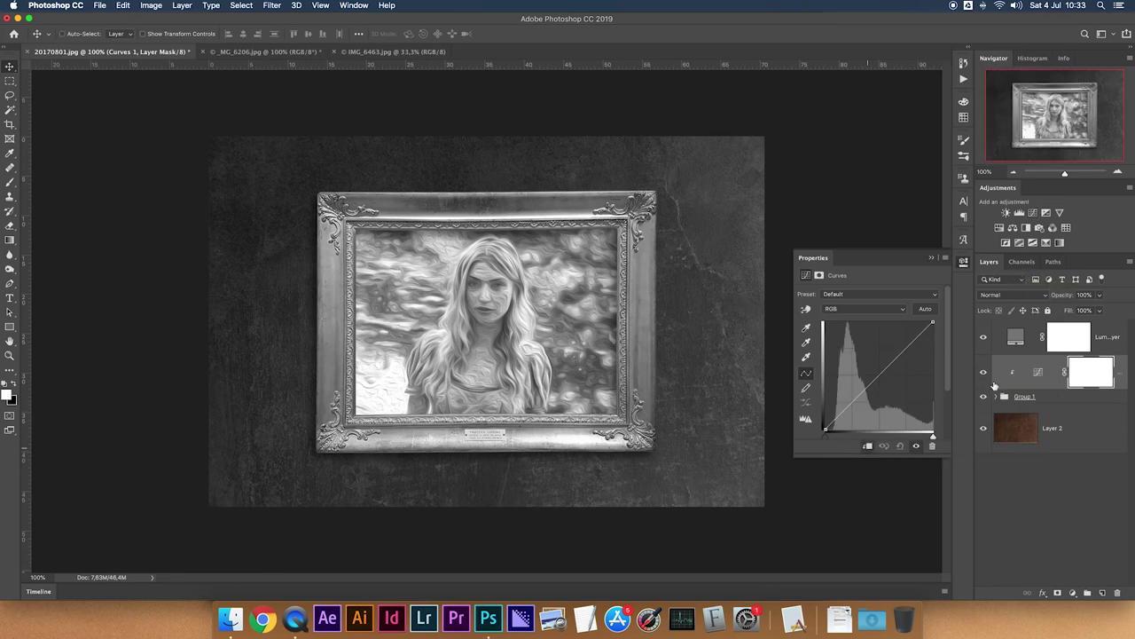
pyautogui.moveTo(868, 387); pyautogui.dragTo(874, 389)
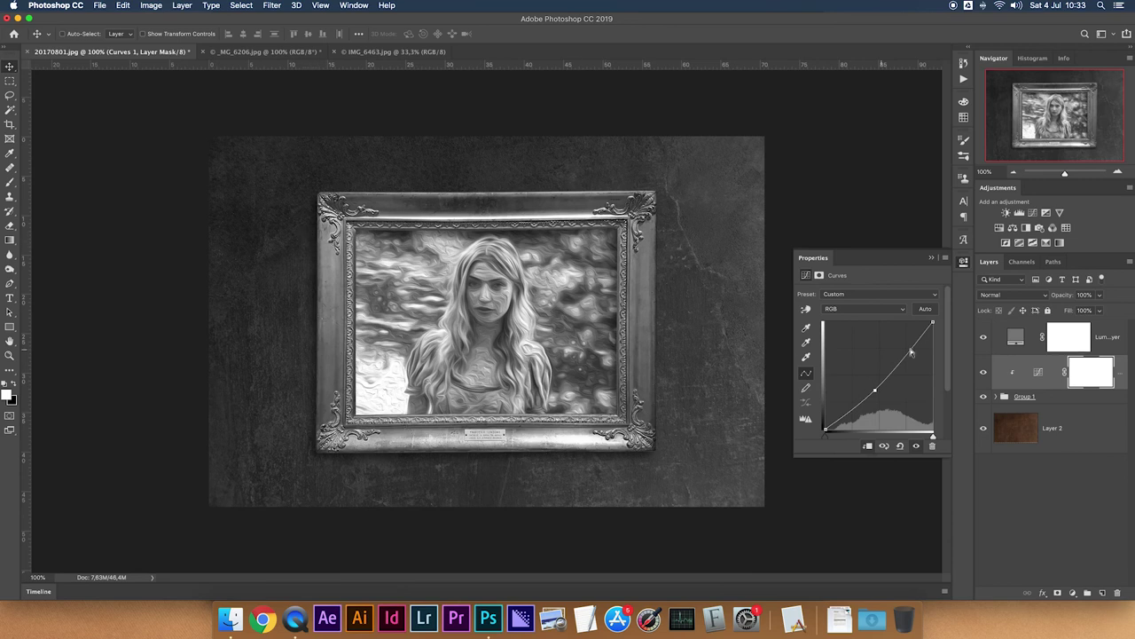
pyautogui.click(984, 338)
pyautogui.click(1016, 297)
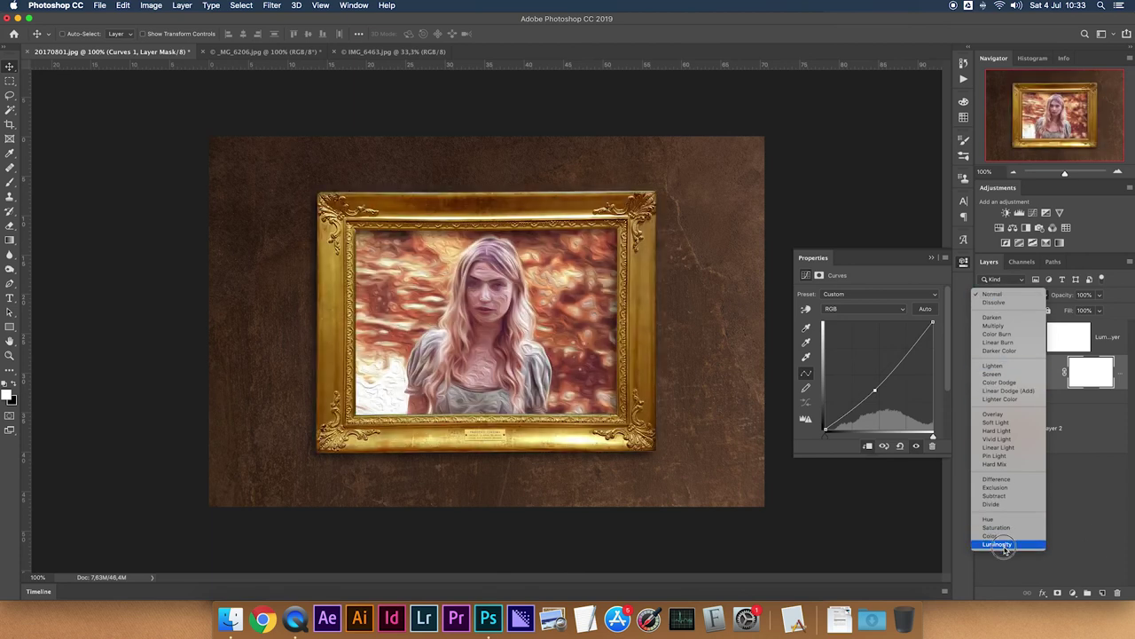
# Set Curves 1 to Luminosity blending, compare it on and off, and nudge its midtone point up
pyautogui.click(1005, 545)
pyautogui.click(984, 373)
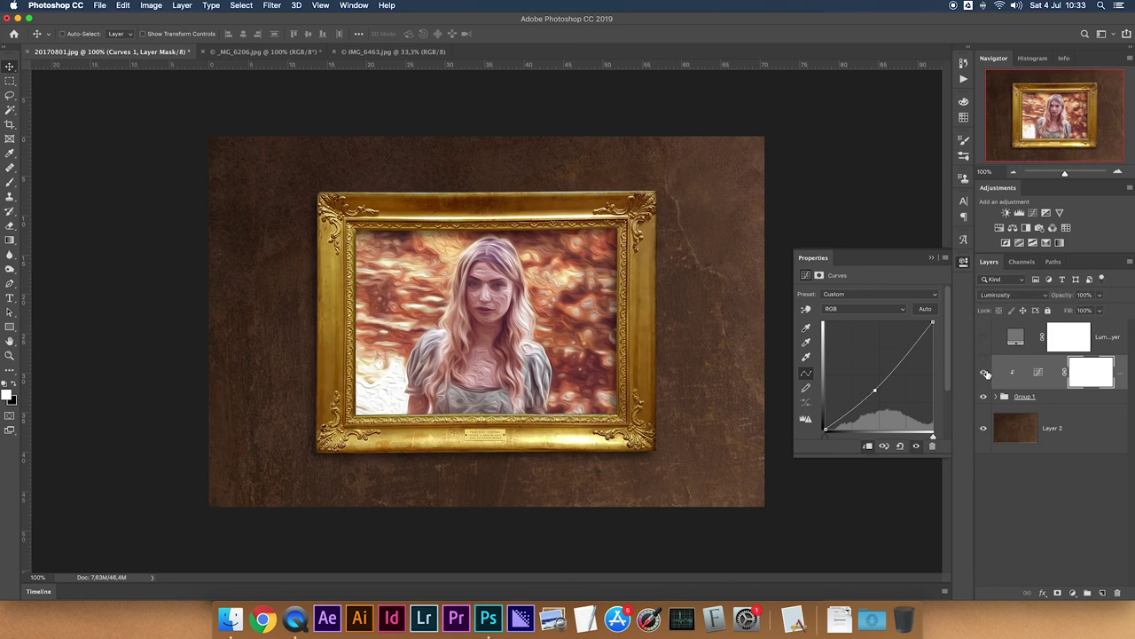
pyautogui.click(876, 390)
pyautogui.moveTo(876, 390); pyautogui.dragTo(875, 388)
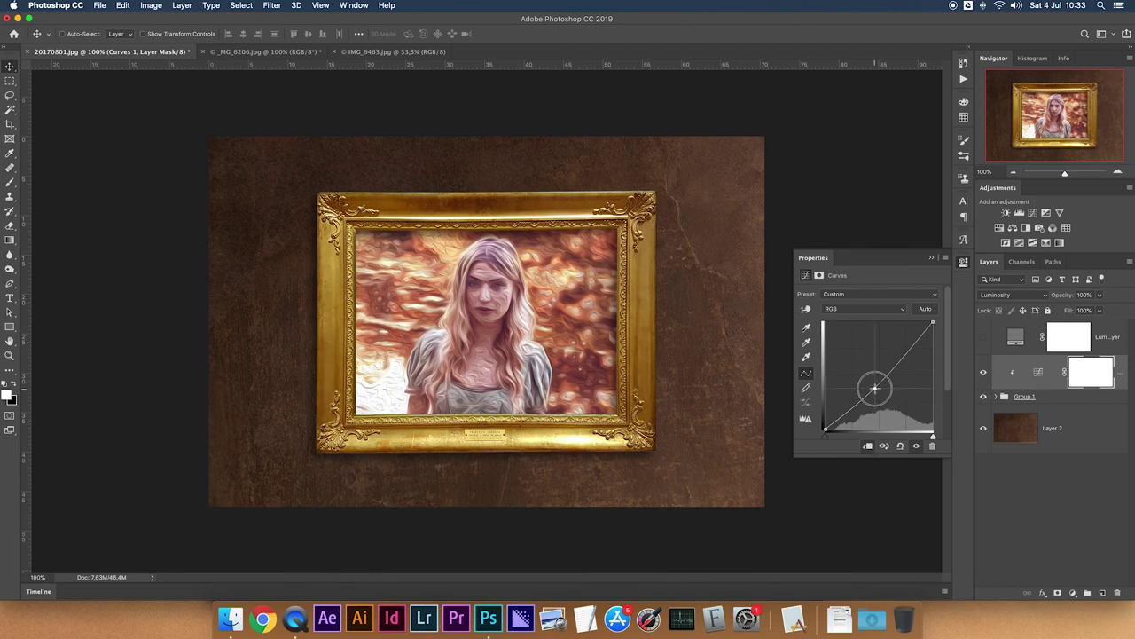